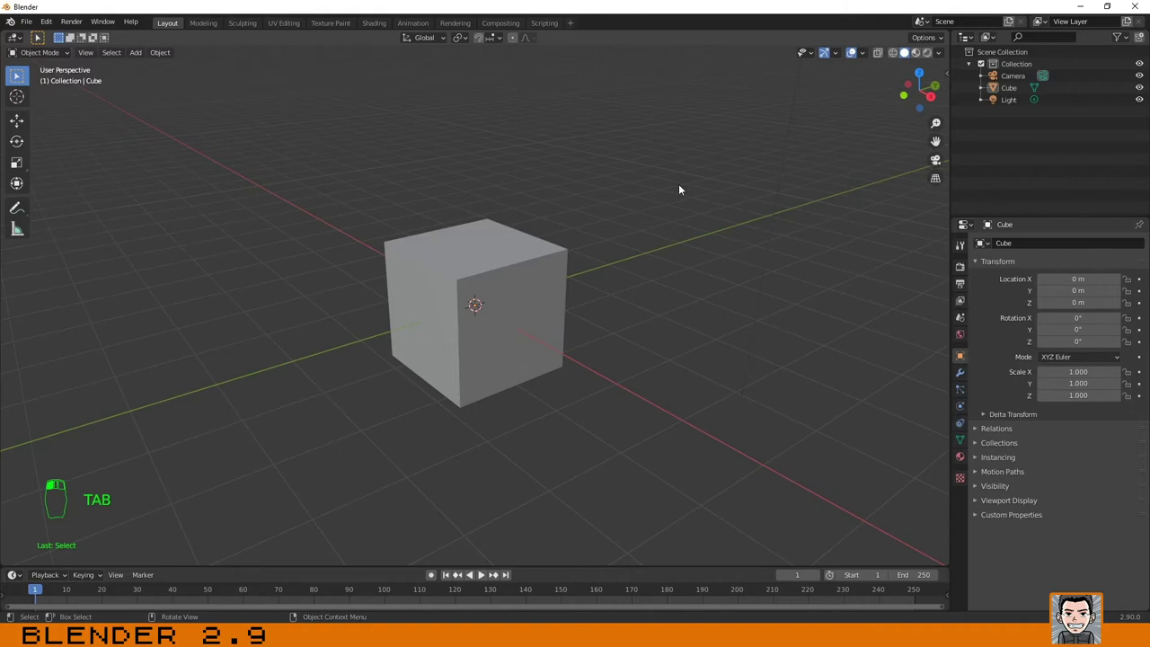
Step: Select the default unit cube at the origin
{"action": "left_click", "coordinate": [503, 268]}
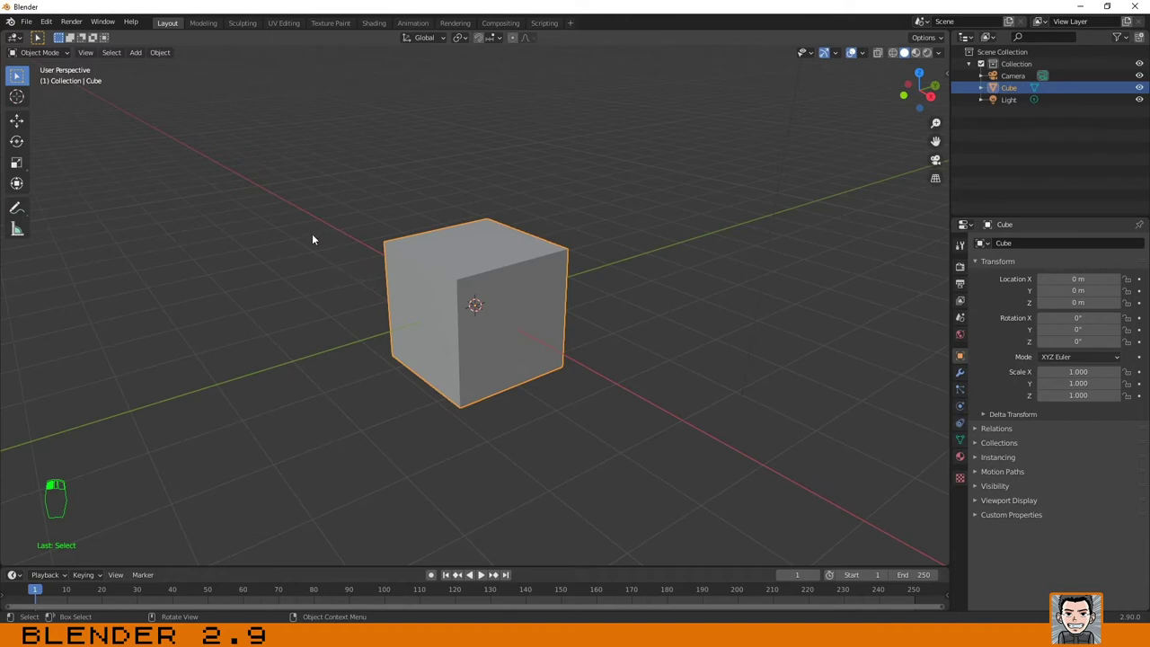
Step: Put the cube into Edit Mode with Vertex select mode active
{"action": "key", "text": "Tab"}
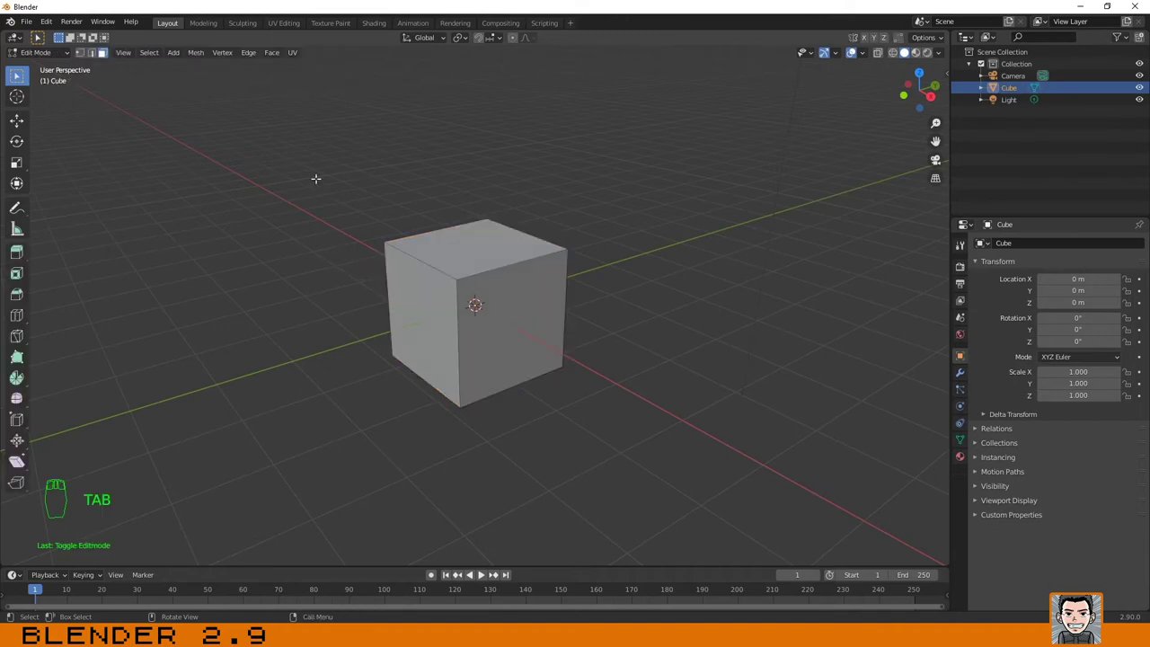
{"action": "left_click", "coordinate": [39, 52]}
{"action": "left_click", "coordinate": [35, 52]}
{"action": "left_click", "coordinate": [80, 52]}
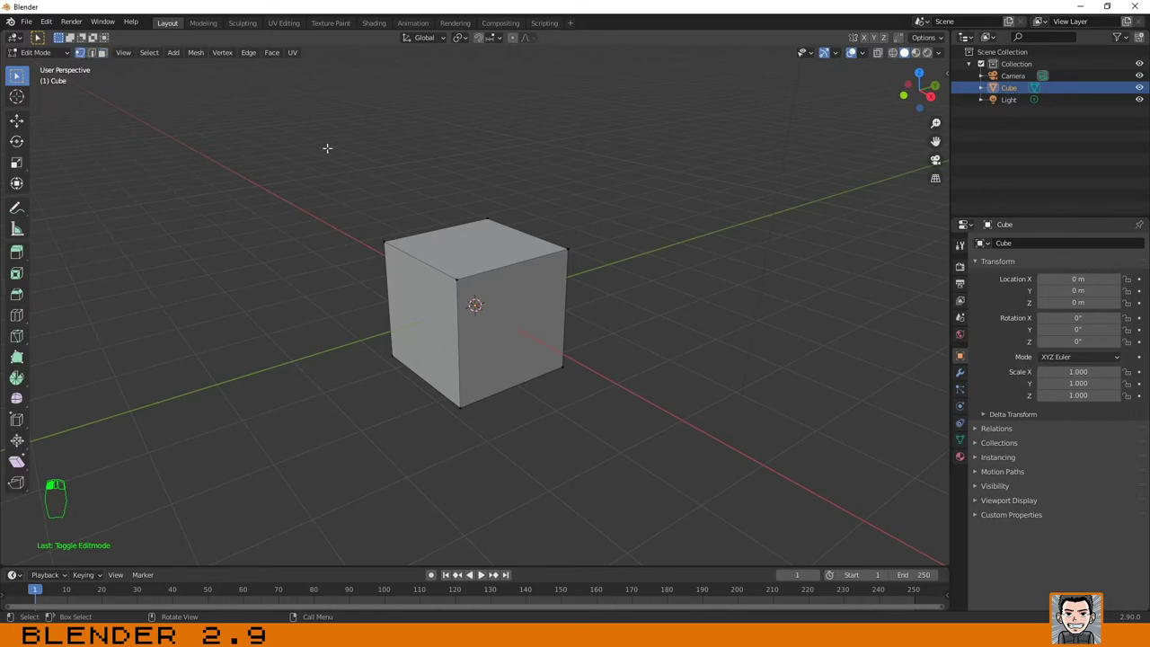
{"action": "left_click_drag", "start_coordinate": [359, 225], "coordinate": [431, 287]}
{"action": "key", "text": "g"}
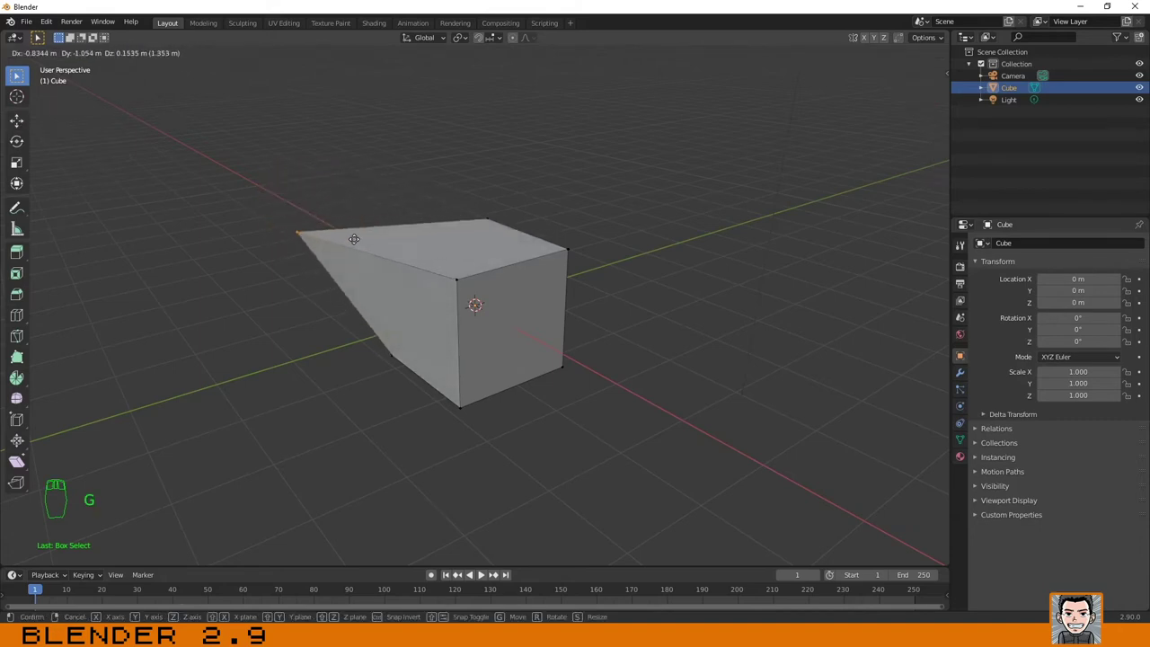
{"action": "right_click", "coordinate": [419, 245]}
{"action": "left_click", "coordinate": [16, 119]}
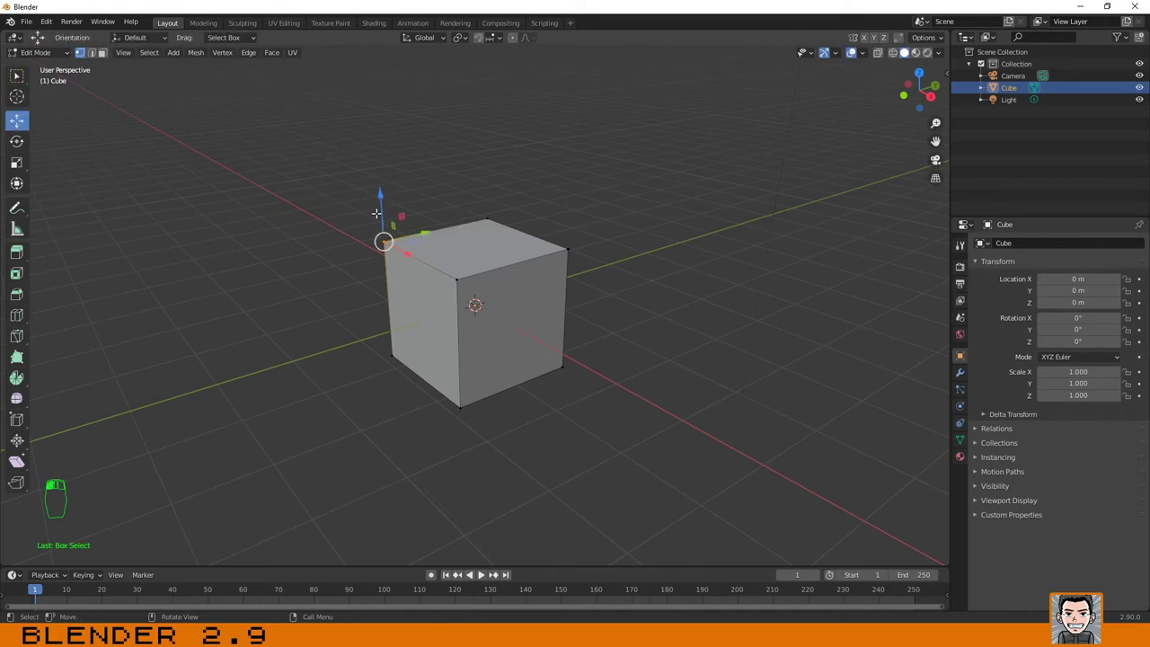
{"action": "left_click_drag", "start_coordinate": [377, 213], "coordinate": [373, 161]}
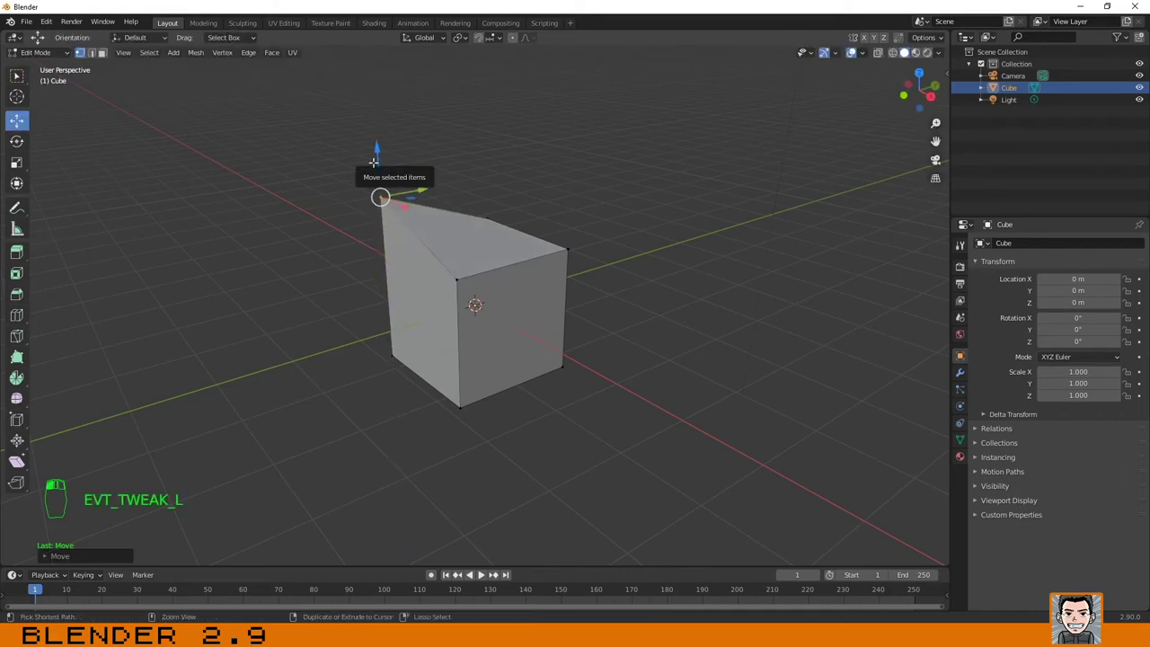
{"action": "key", "text": "ctrl+z"}
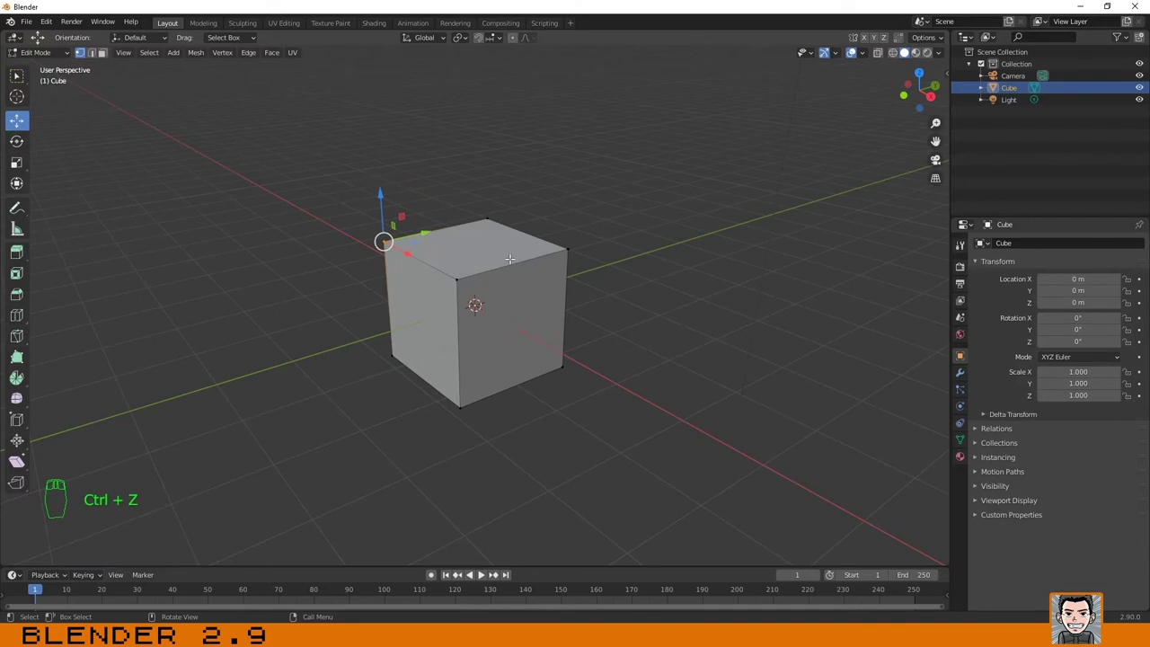
Step: Try selecting the cube's top corner vertices, then select its top face in Face mode
{"action": "left_click", "coordinate": [456, 280]}
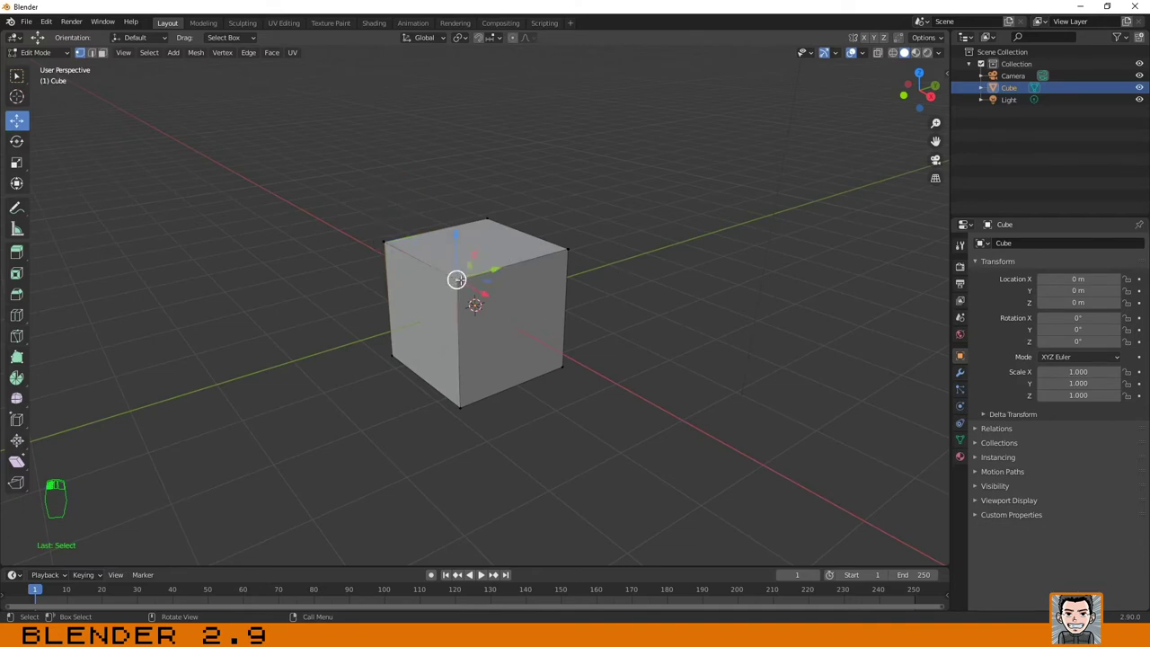
{"action": "left_click", "coordinate": [488, 217]}
{"action": "left_click", "coordinate": [567, 249]}
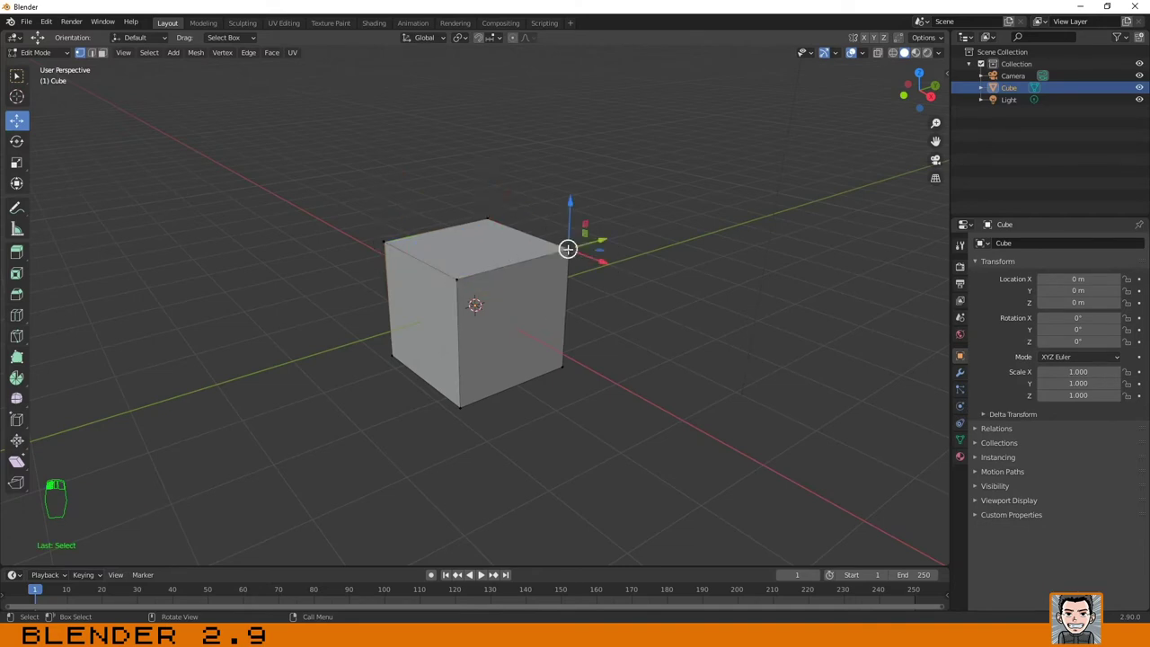
{"action": "left_click", "coordinate": [457, 278]}
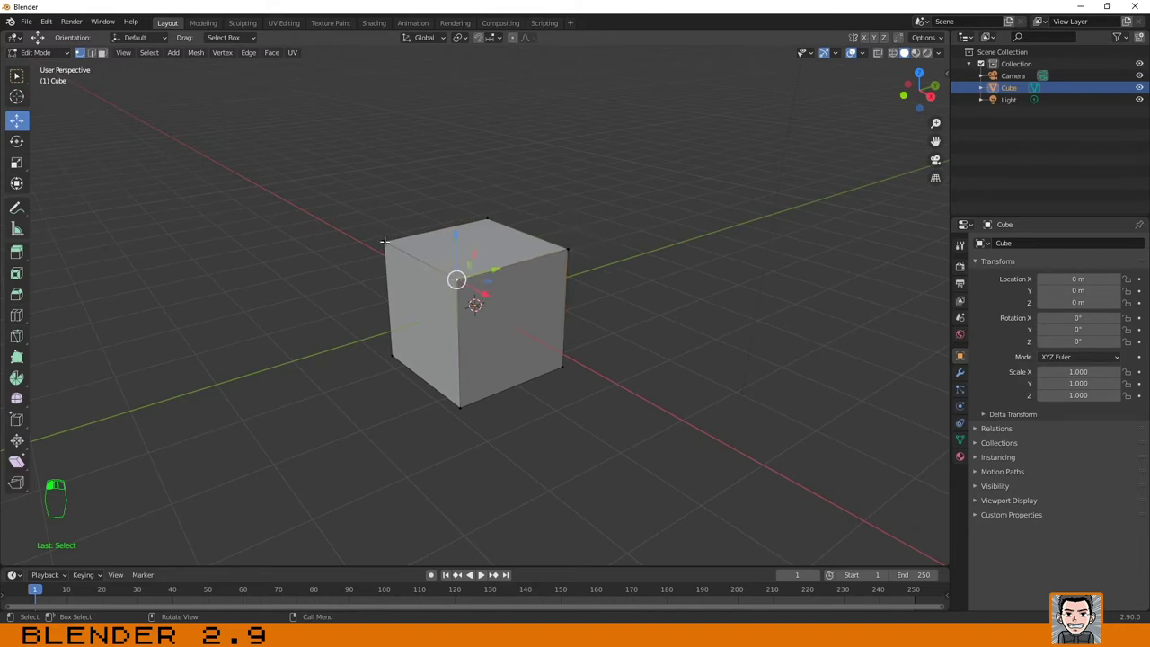
{"action": "left_click", "coordinate": [384, 243]}
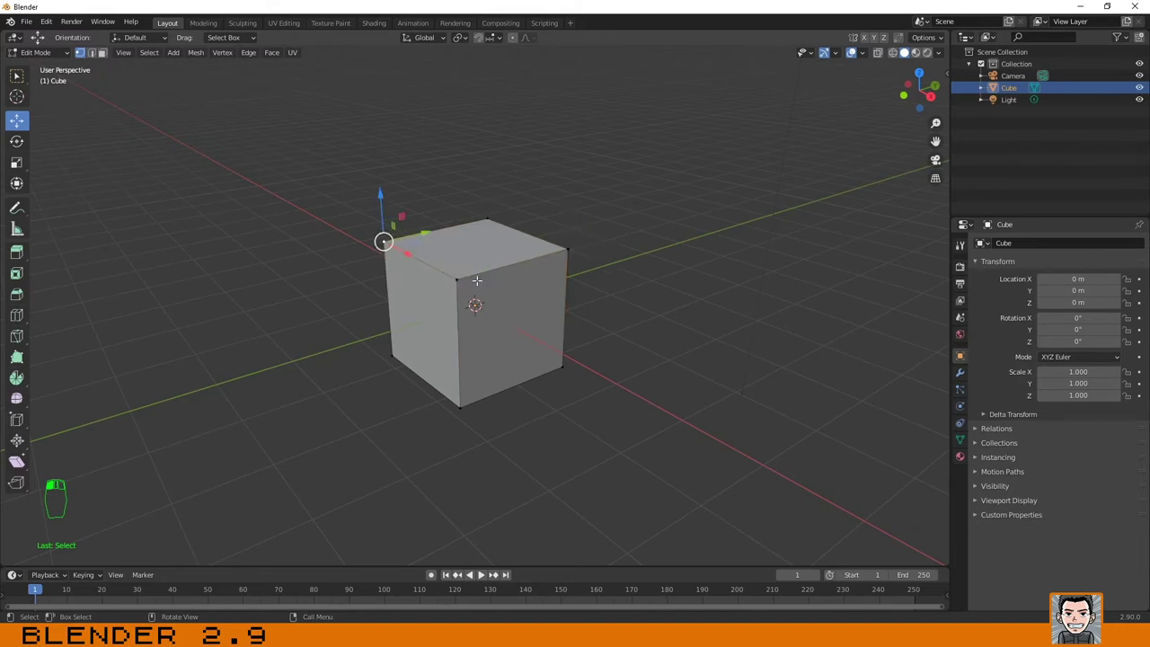
{"action": "left_click", "coordinate": [102, 53]}
{"action": "left_click", "coordinate": [471, 251]}
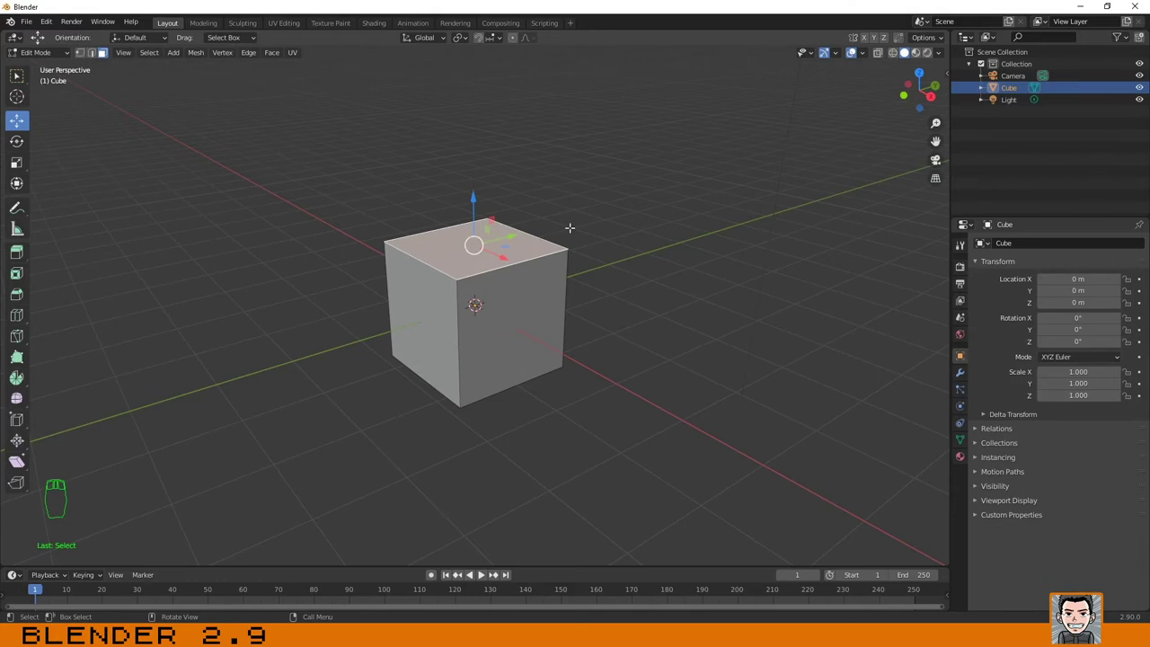
{"action": "key", "text": "s"}
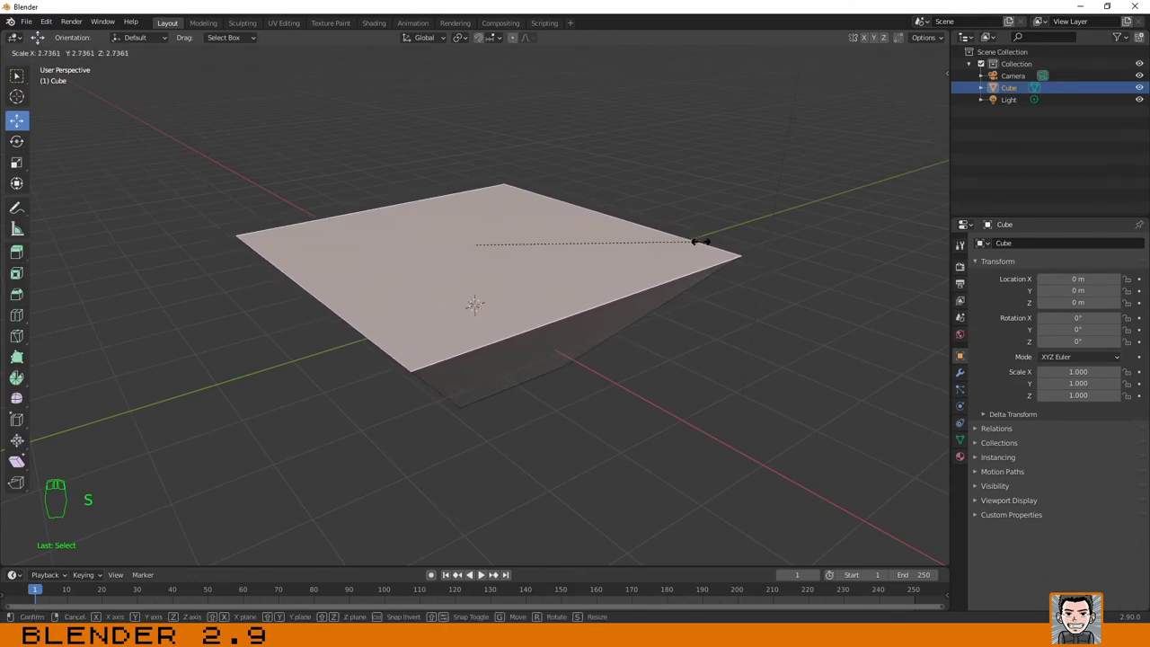
{"action": "right_click", "coordinate": [698, 239]}
{"action": "left_click", "coordinate": [16, 163]}
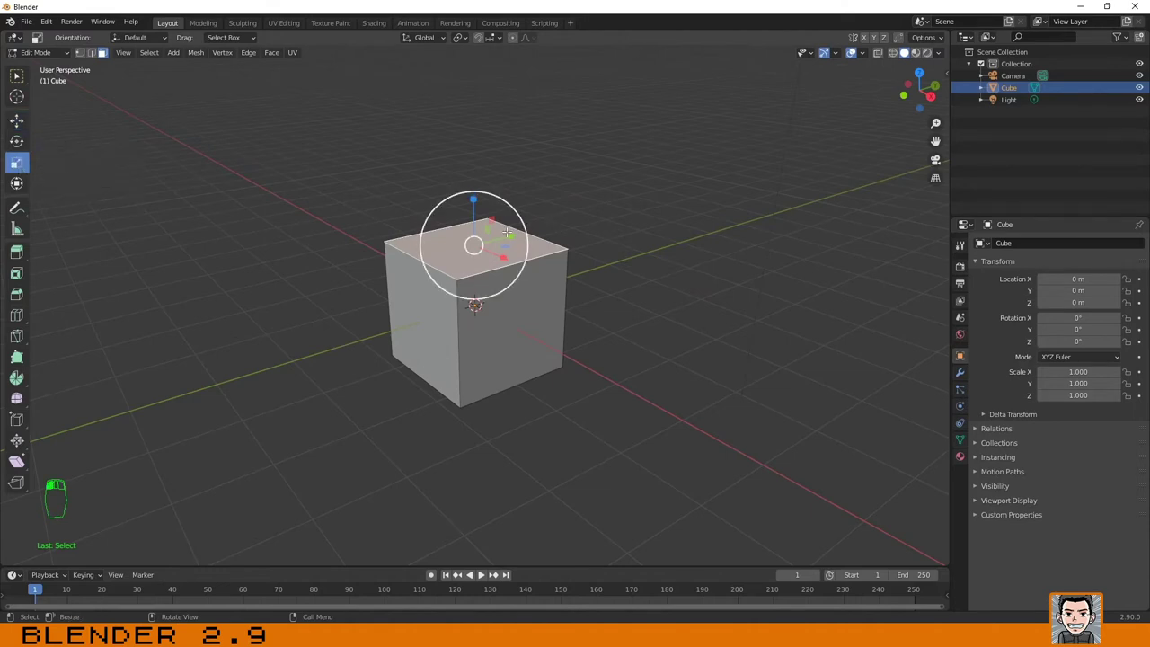
{"action": "left_click_drag", "start_coordinate": [514, 236], "coordinate": [572, 226]}
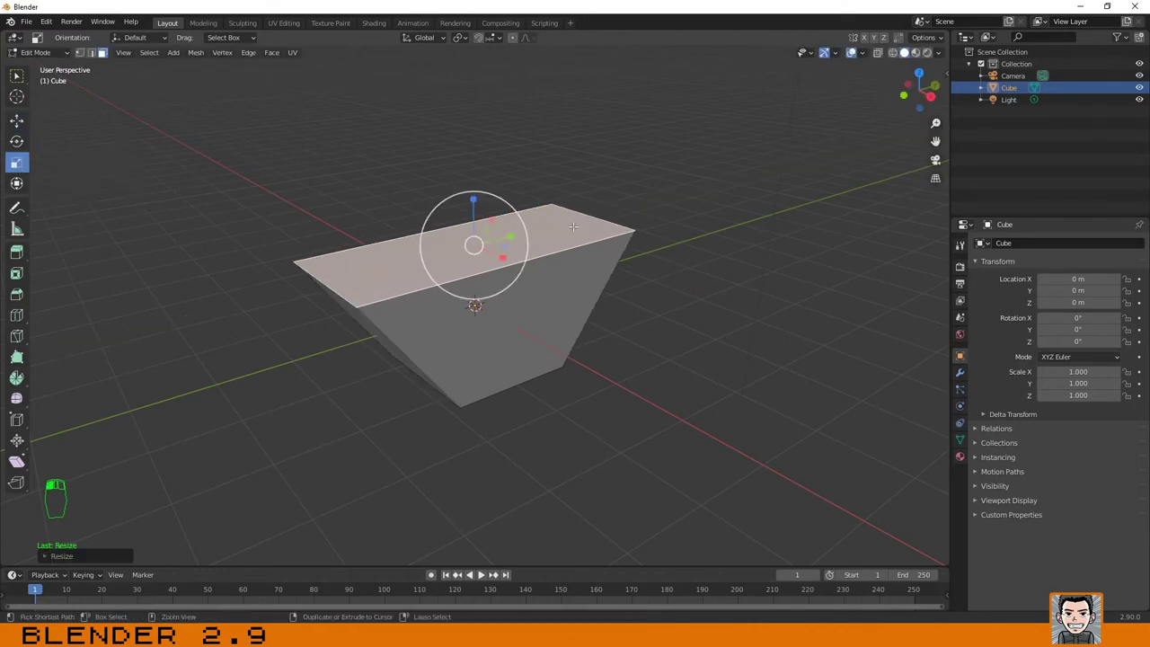
{"action": "key", "text": "ctrl+z"}
{"action": "left_click", "coordinate": [590, 249]}
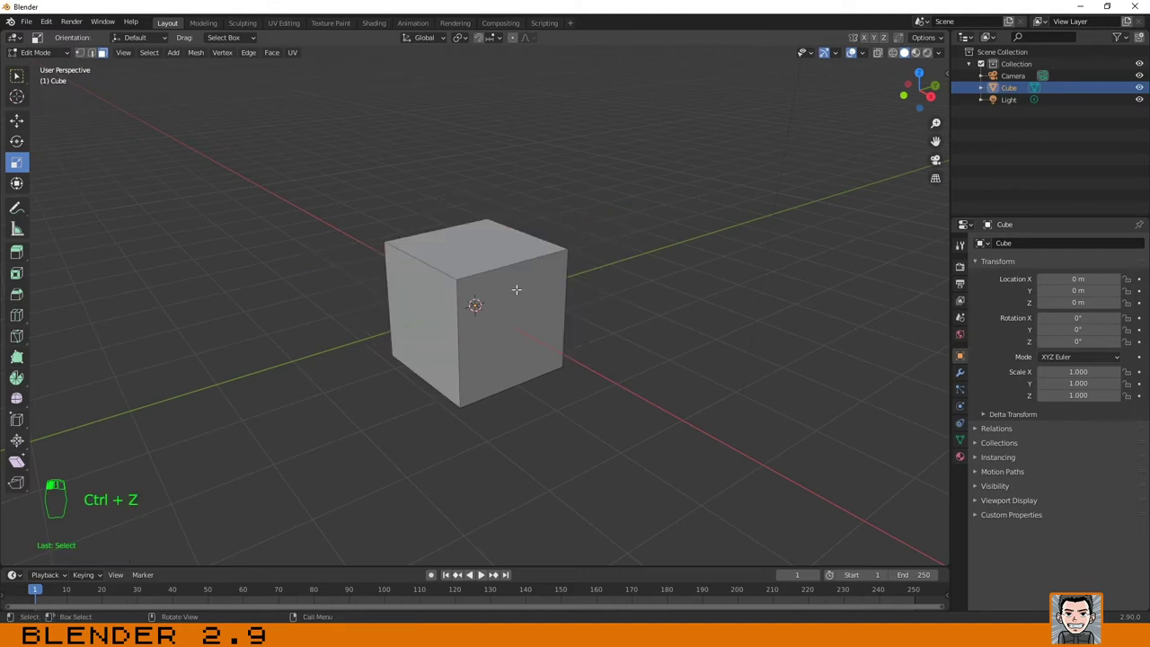
{"action": "left_click", "coordinate": [516, 289]}
{"action": "left_click", "coordinate": [476, 247]}
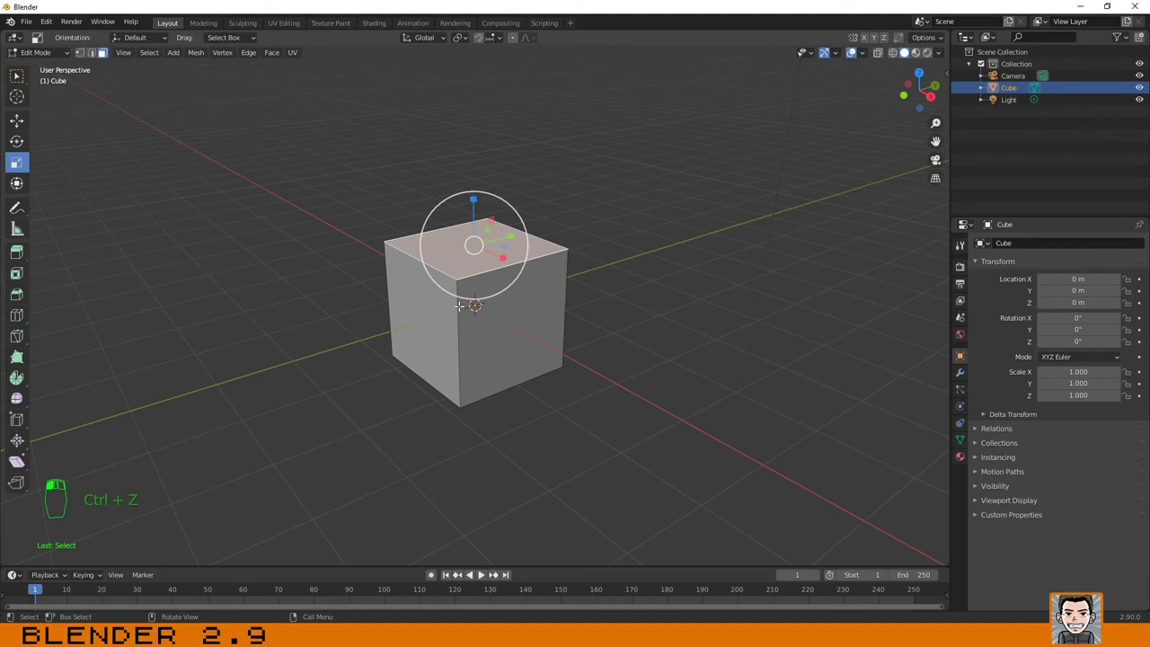
{"action": "left_click", "coordinate": [418, 301]}
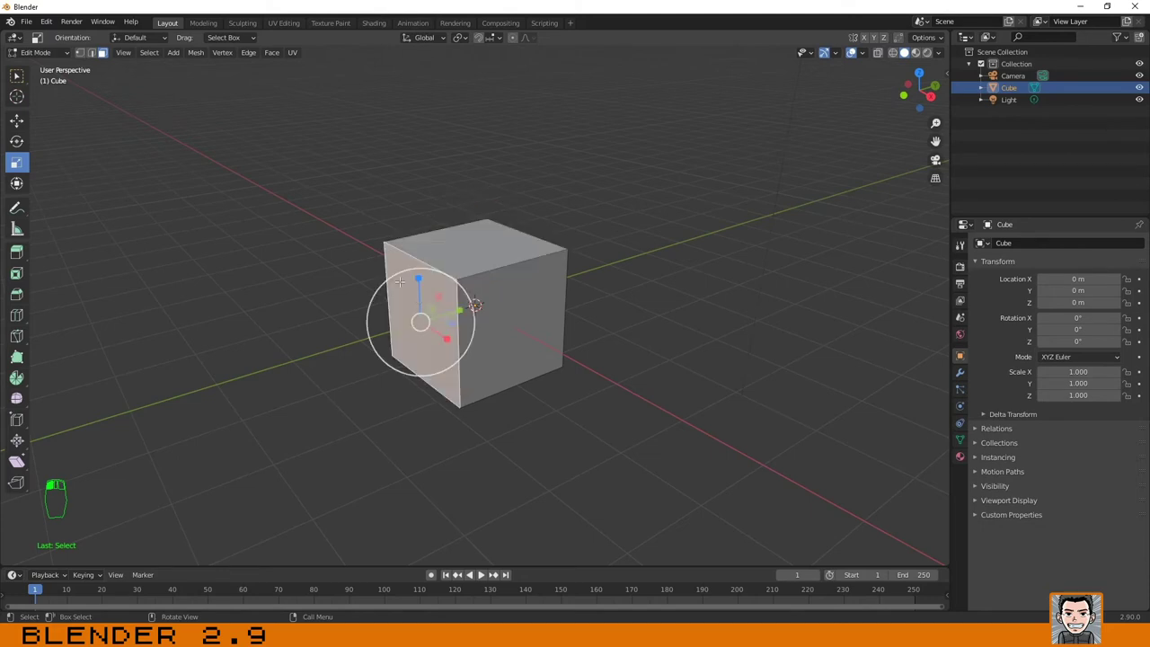
{"action": "left_click", "coordinate": [494, 235]}
{"action": "left_click", "coordinate": [521, 296]}
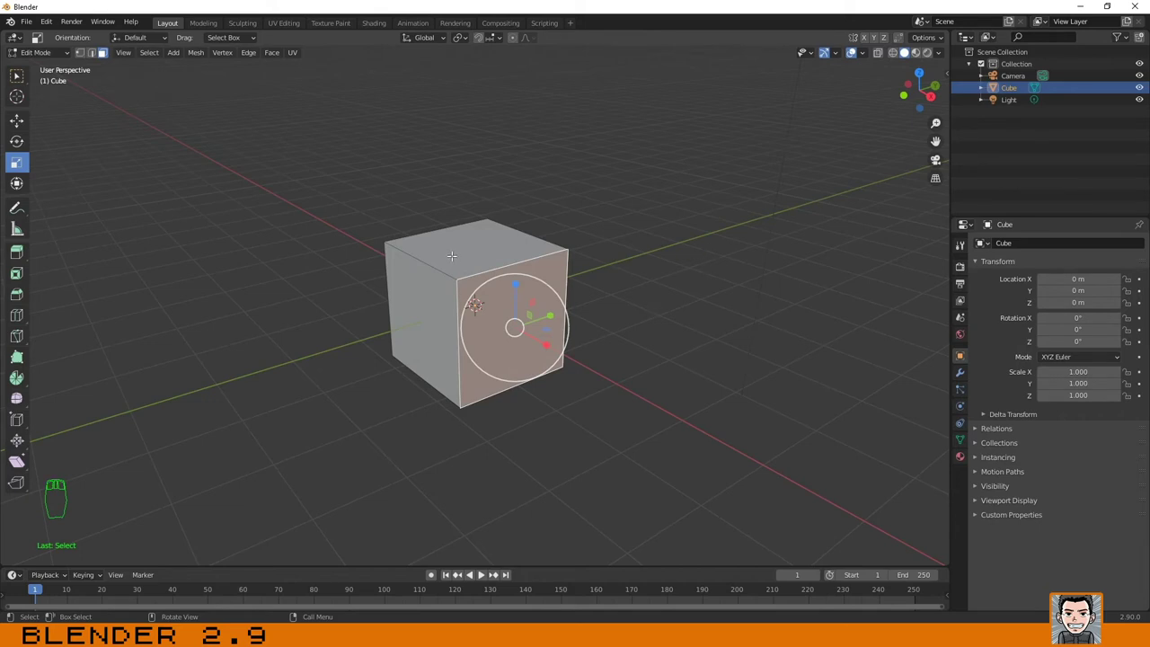
Step: Tilt the right front face about 11 degrees and raise it slightly along Z
{"action": "left_click", "coordinate": [19, 142]}
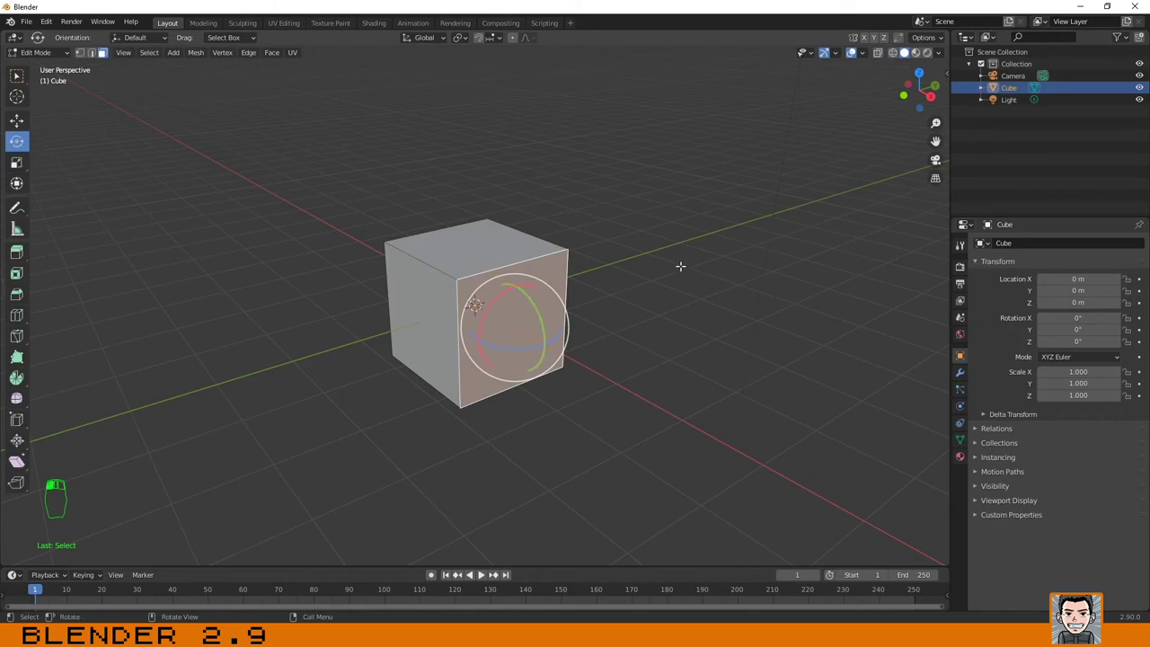
{"action": "mouse_move", "coordinate": [526, 295]}
{"action": "left_mouse_down"}
{"action": "mouse_move", "coordinate": [533, 321]}
{"action": "mouse_move", "coordinate": [515, 252]}
{"action": "mouse_move", "coordinate": [513, 313]}
{"action": "mouse_move", "coordinate": [514, 299]}
{"action": "left_mouse_up"}
{"action": "left_click", "coordinate": [16, 120]}
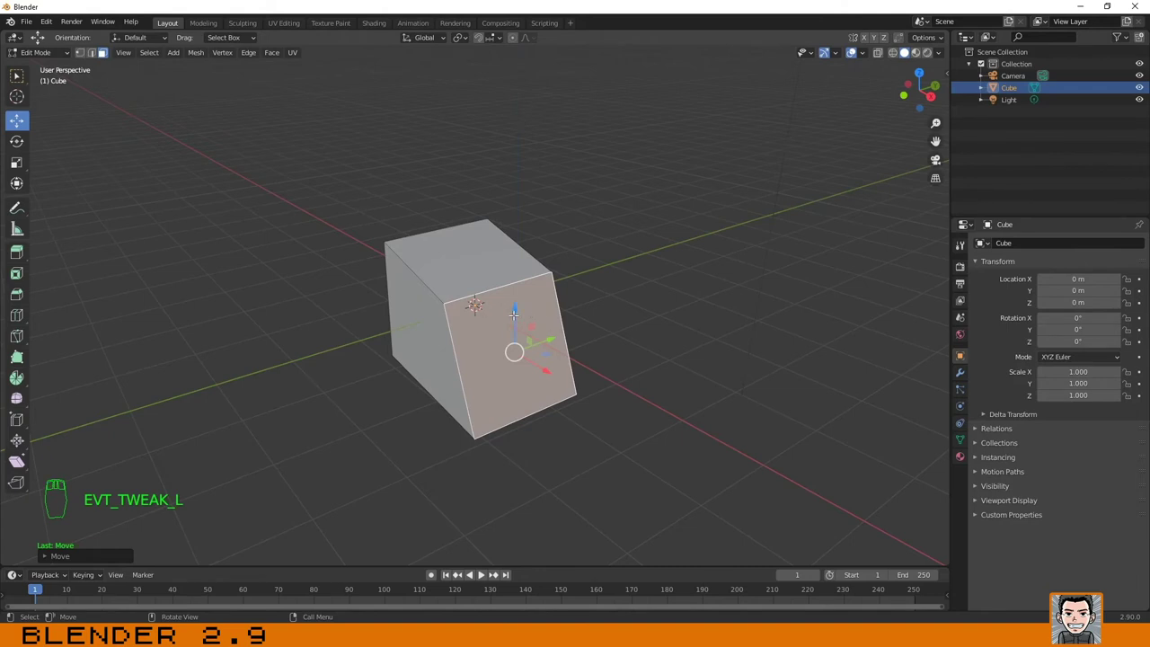
{"action": "left_click_drag", "start_coordinate": [512, 312], "coordinate": [514, 289]}
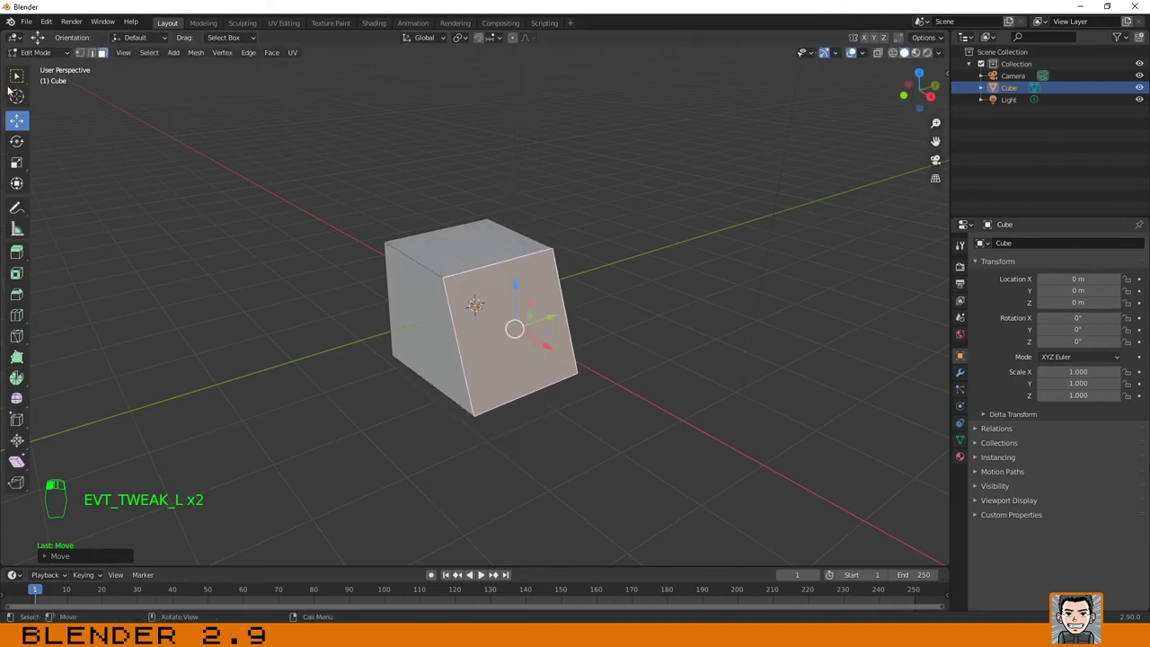
Step: In Edge mode, raise the front face's top edge about 0.44 m
{"action": "left_click", "coordinate": [91, 52]}
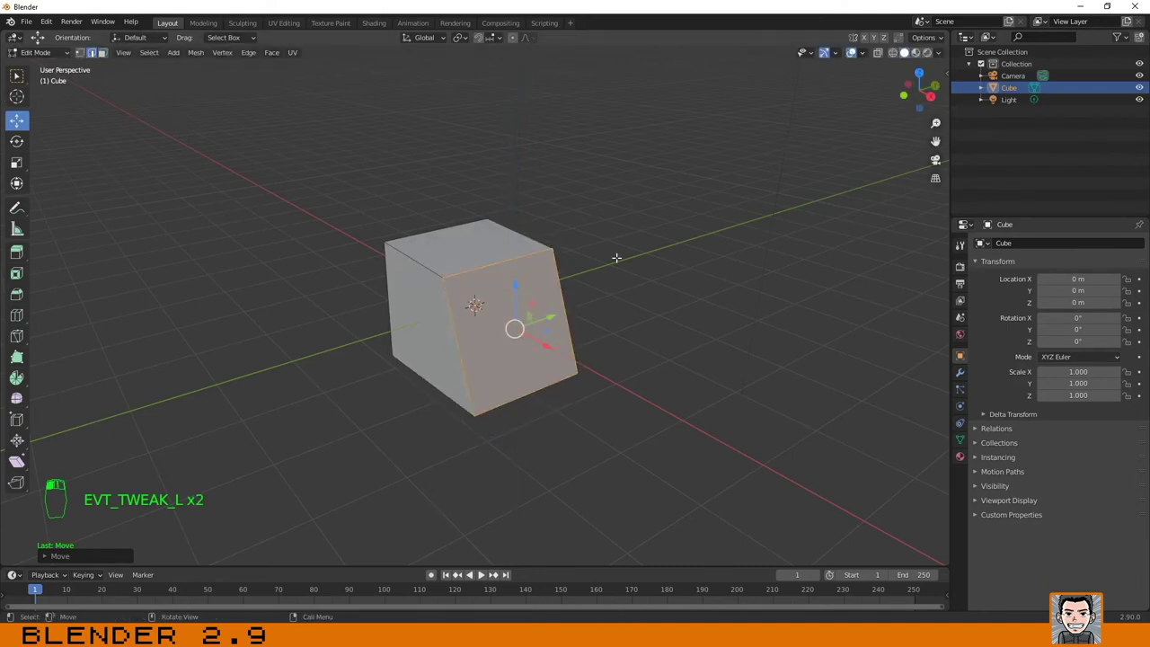
{"action": "left_click", "coordinate": [472, 269]}
{"action": "mouse_move", "coordinate": [503, 233]}
{"action": "left_mouse_down"}
{"action": "mouse_move", "coordinate": [498, 162]}
{"action": "mouse_move", "coordinate": [500, 232]}
{"action": "left_mouse_up"}
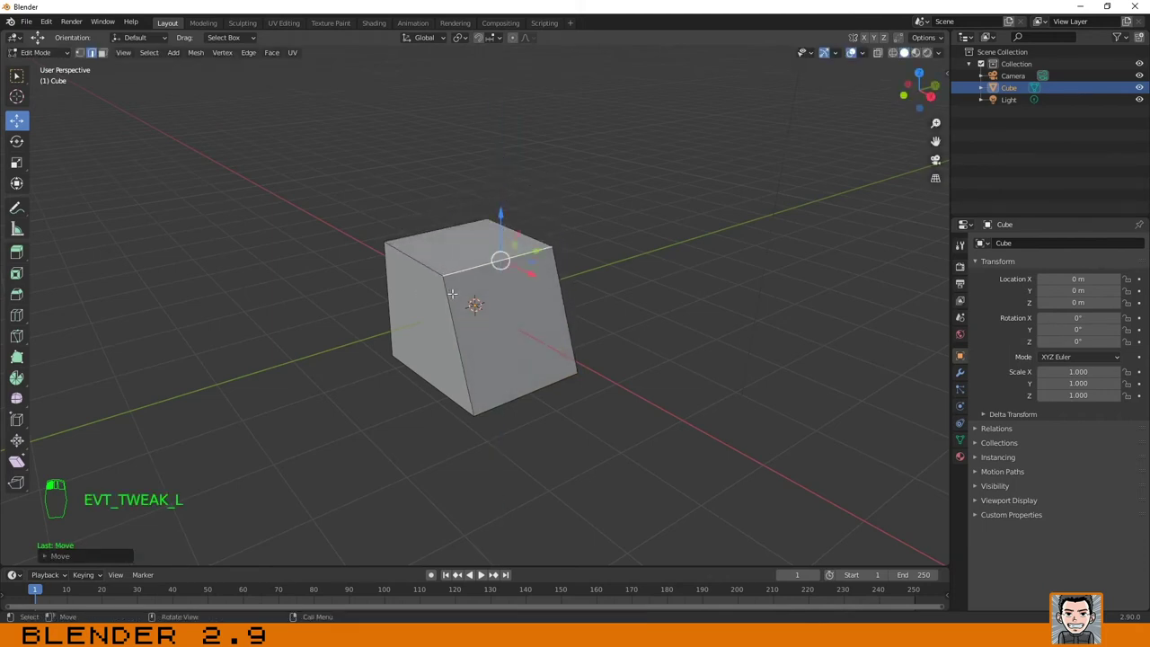
{"action": "left_click", "coordinate": [452, 294]}
{"action": "left_click", "coordinate": [410, 257]}
{"action": "left_click", "coordinate": [501, 258]}
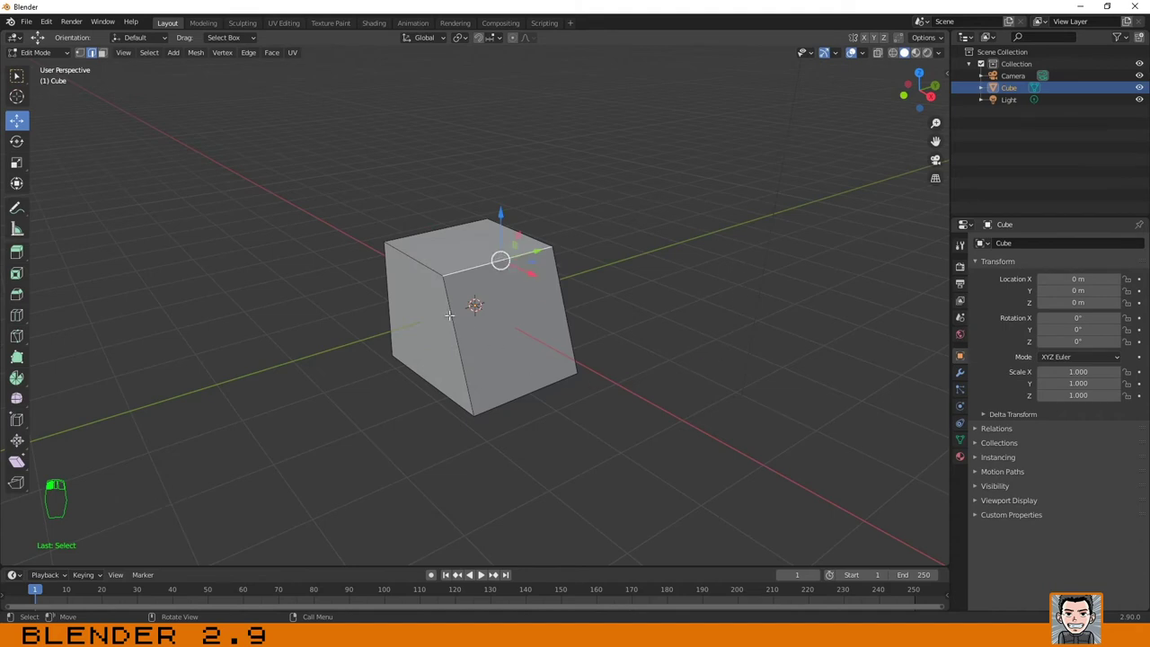
{"action": "mouse_move", "coordinate": [675, 302]}
{"action": "middle_mouse_down"}
{"action": "mouse_move", "coordinate": [643, 313]}
{"action": "mouse_move", "coordinate": [570, 296]}
{"action": "mouse_move", "coordinate": [685, 295]}
{"action": "middle_mouse_up"}
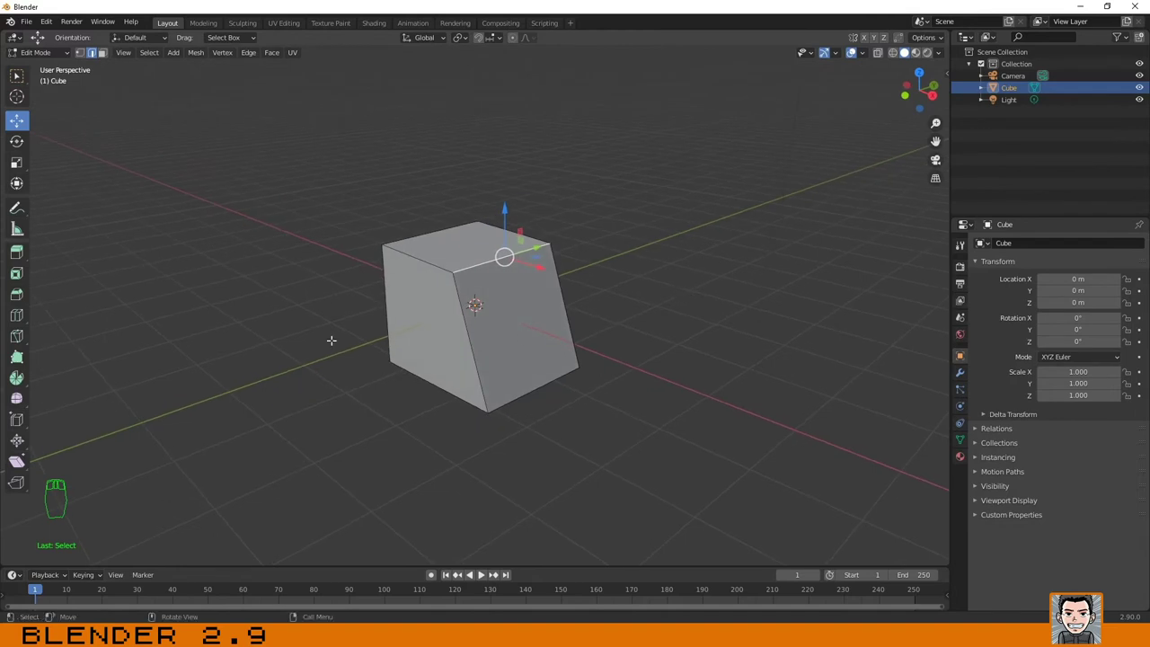
{"action": "middle_click_drag", "start_coordinate": [310, 335], "coordinate": [439, 332], "text": "shift"}
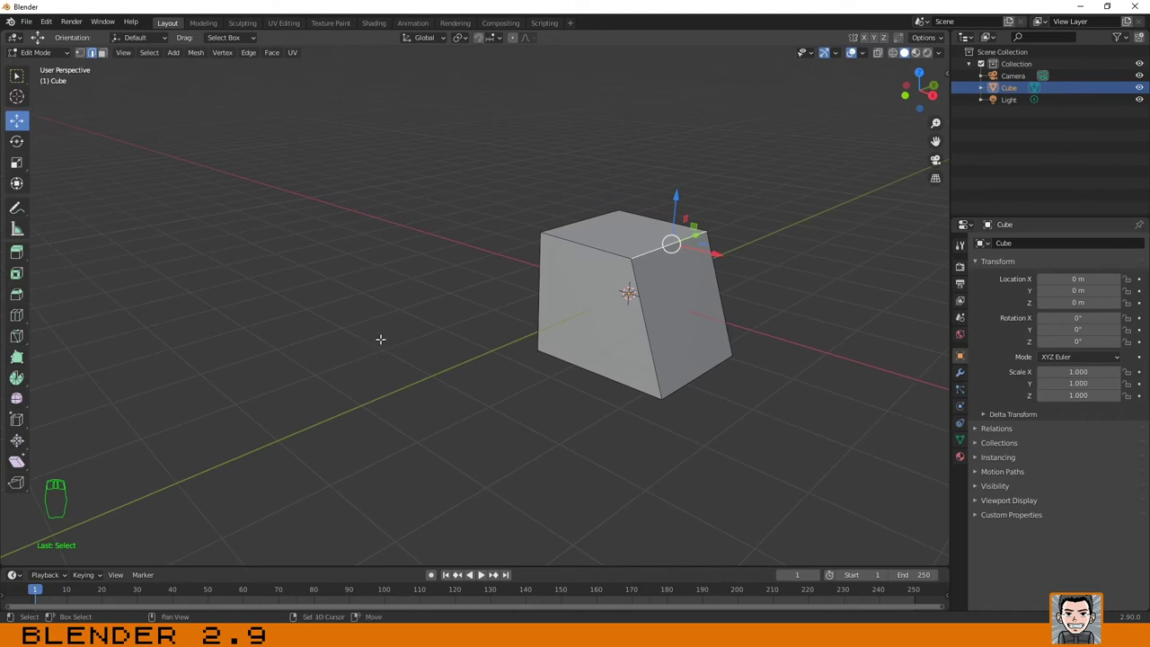
Step: Add a new cube inside the same mesh and move it left of the slanted block
{"action": "key", "text": "shift+a"}
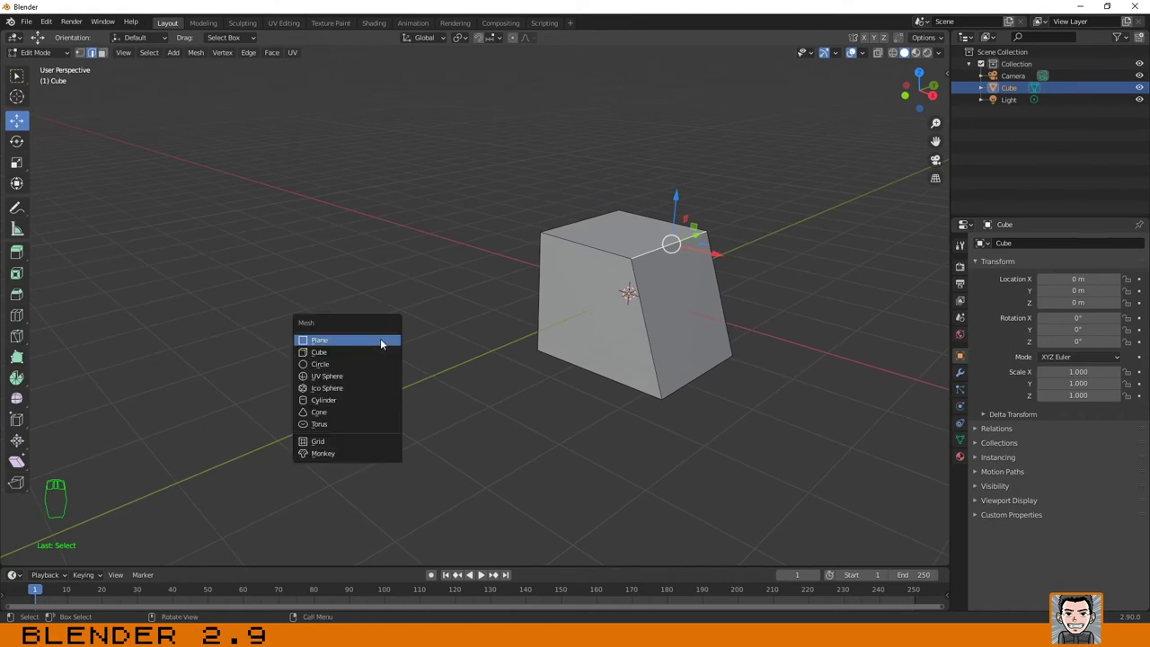
{"action": "left_click", "coordinate": [326, 351]}
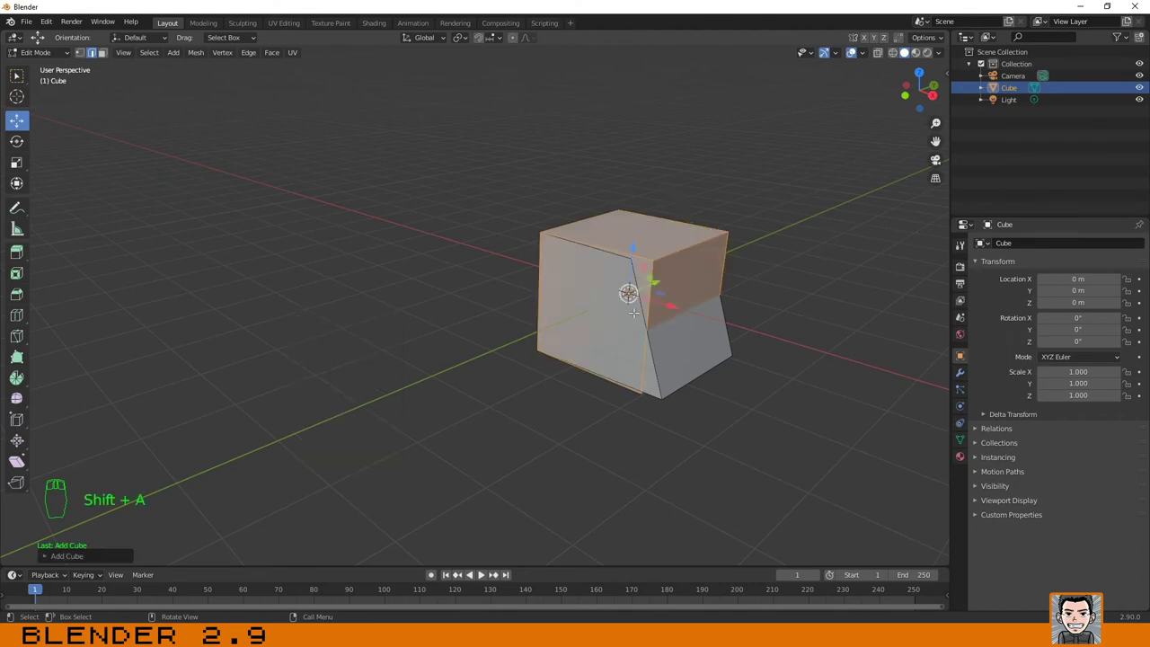
{"action": "left_click_drag", "start_coordinate": [668, 306], "coordinate": [668, 305]}
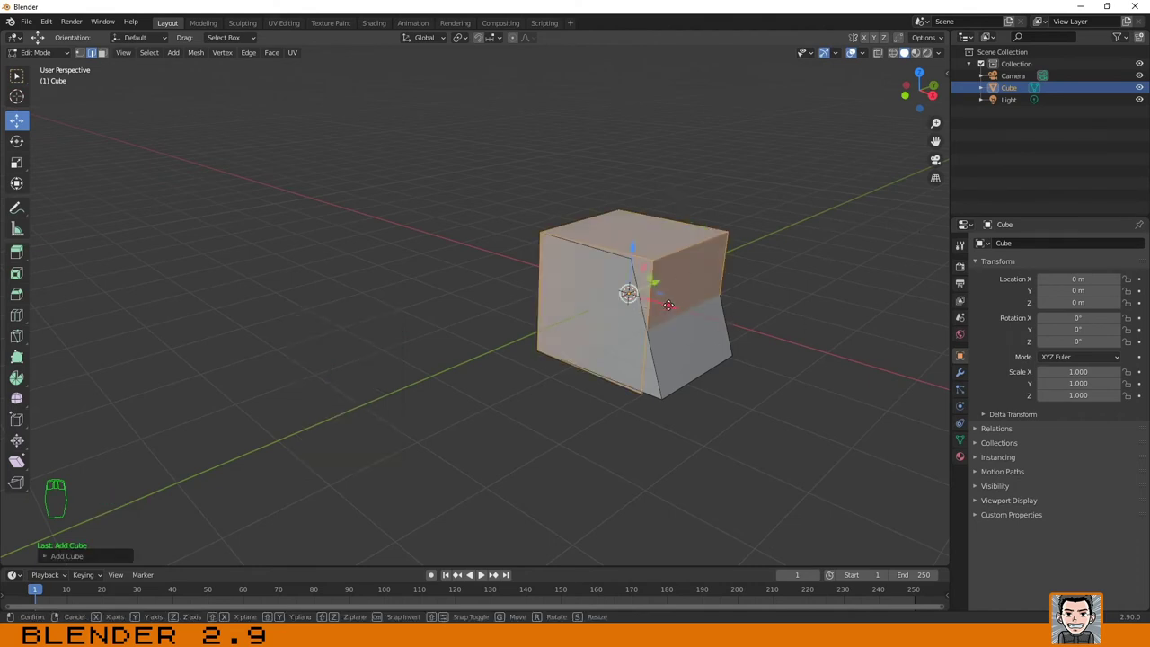
{"action": "key", "text": "g"}
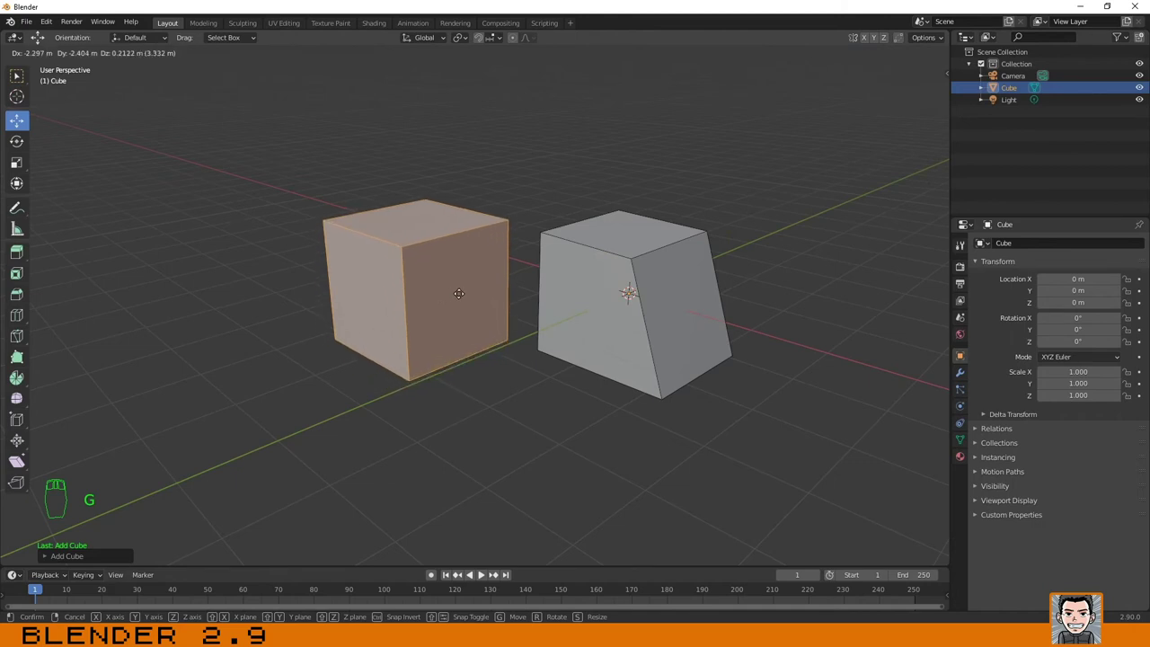
{"action": "left_click", "coordinate": [458, 293]}
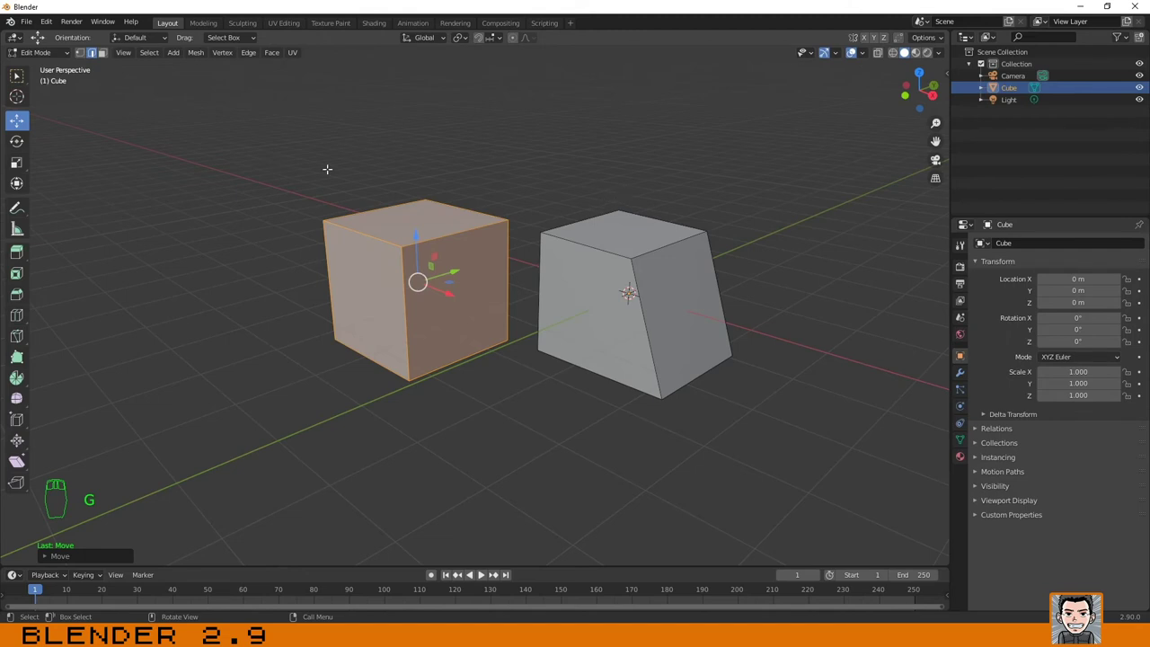
Step: Switch back to Object Mode, deselect everything, then select the two-box Cube object
{"action": "left_click", "coordinate": [36, 52]}
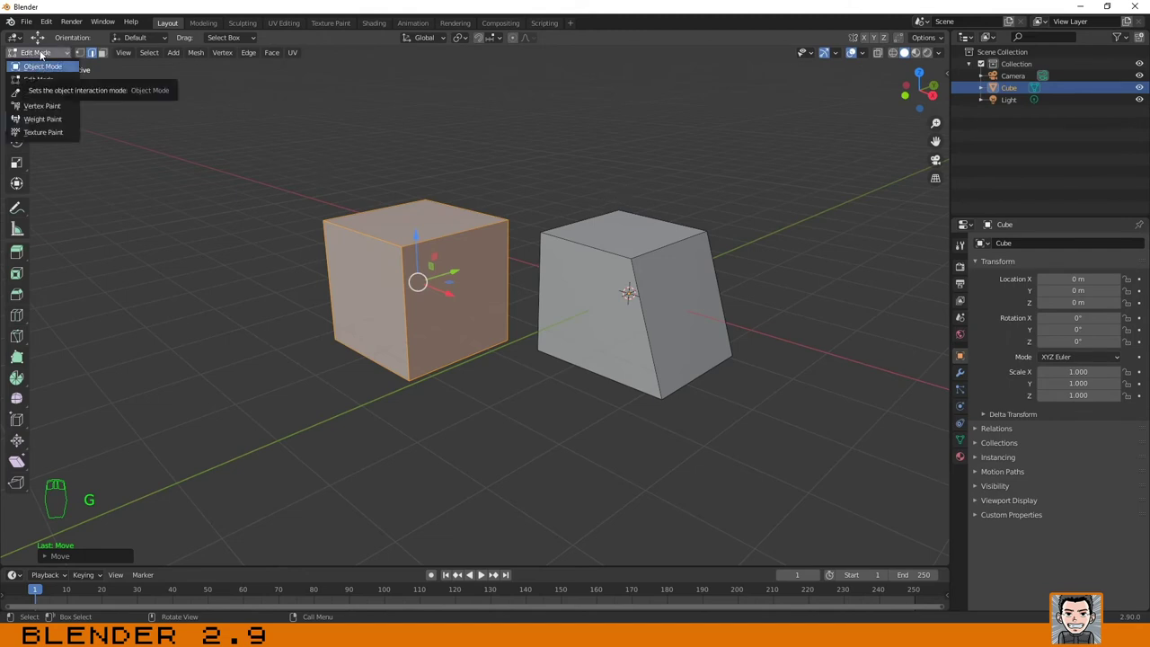
{"action": "left_click", "coordinate": [43, 54]}
{"action": "left_click", "coordinate": [43, 54]}
{"action": "left_click", "coordinate": [43, 66]}
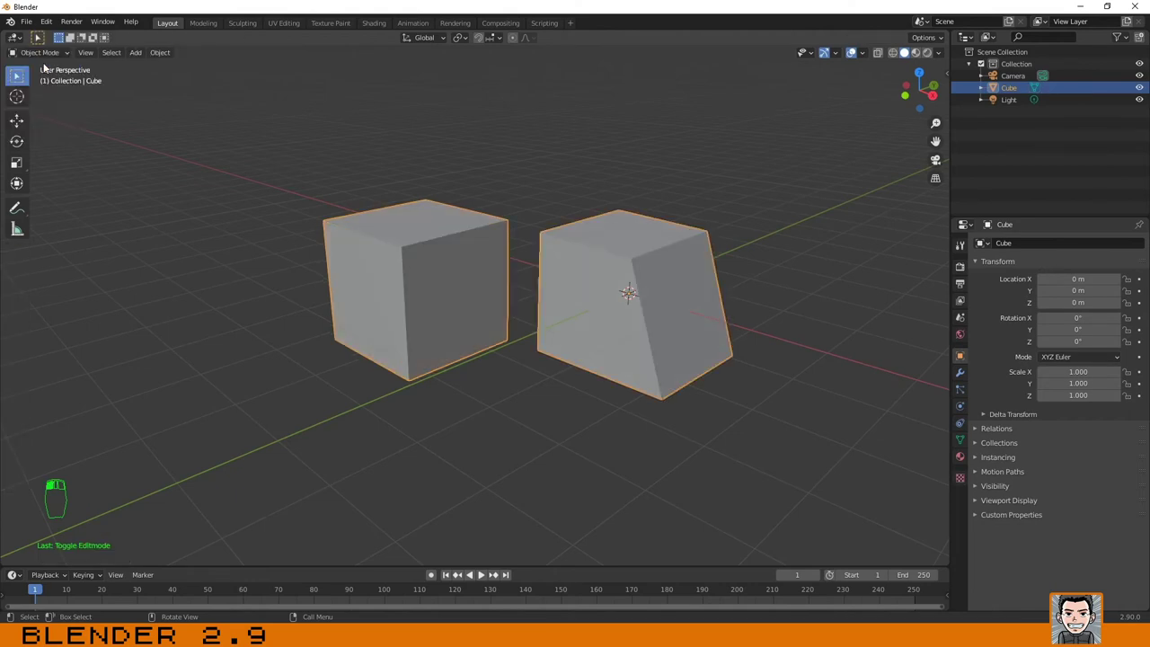
{"action": "left_click", "coordinate": [472, 158]}
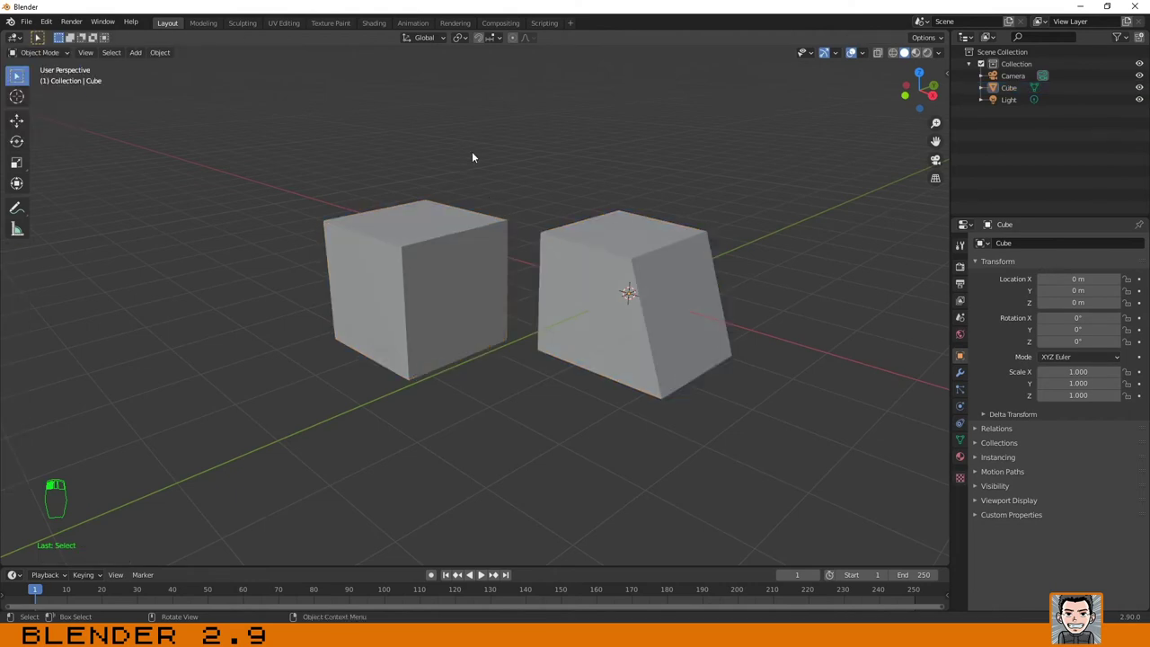
{"action": "left_click", "coordinate": [646, 257]}
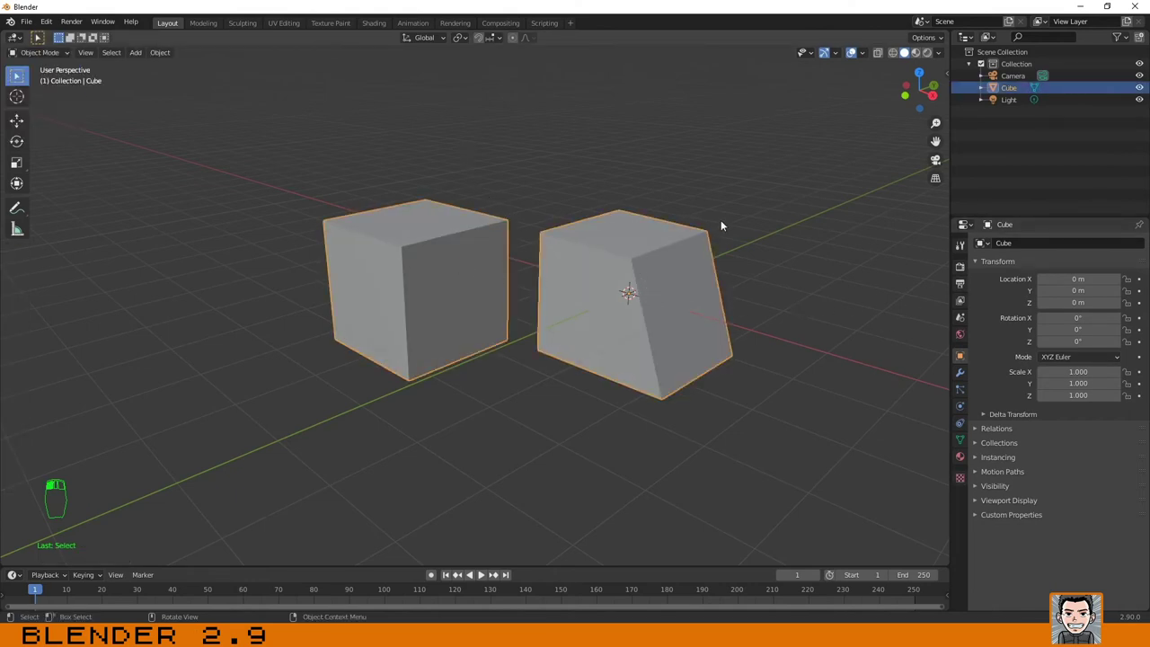
{"action": "left_click", "coordinate": [467, 267]}
Step: In Edit Mode, box-select the left cube, shift it right, then return to Object Mode
{"action": "left_click", "coordinate": [40, 53]}
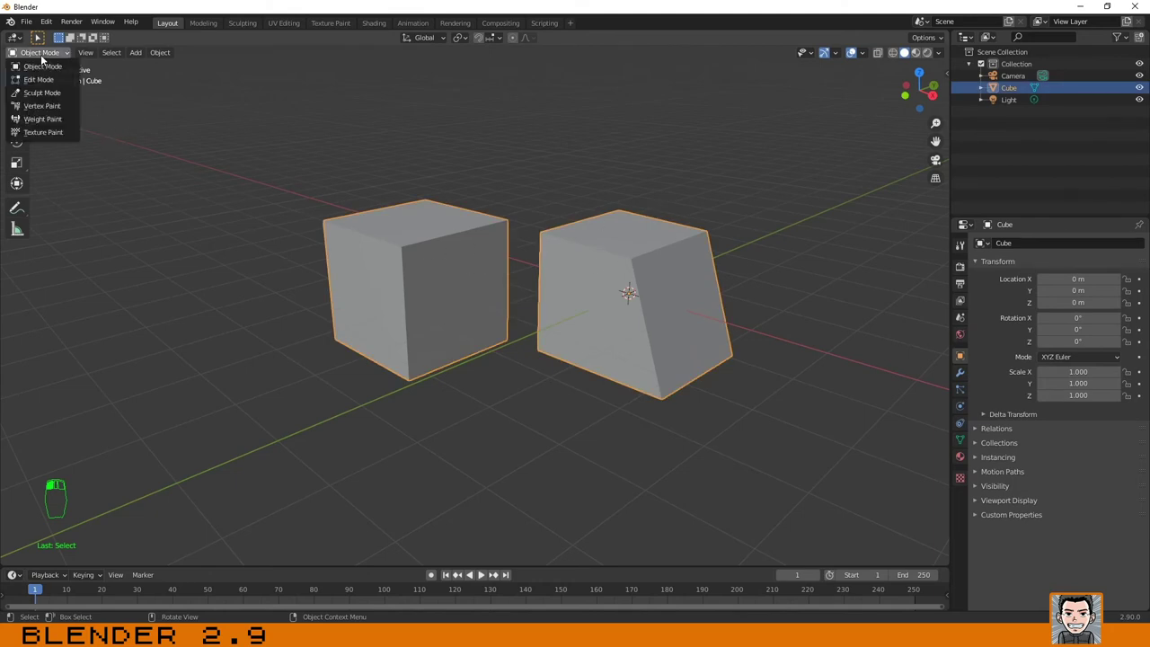
{"action": "left_click", "coordinate": [41, 68]}
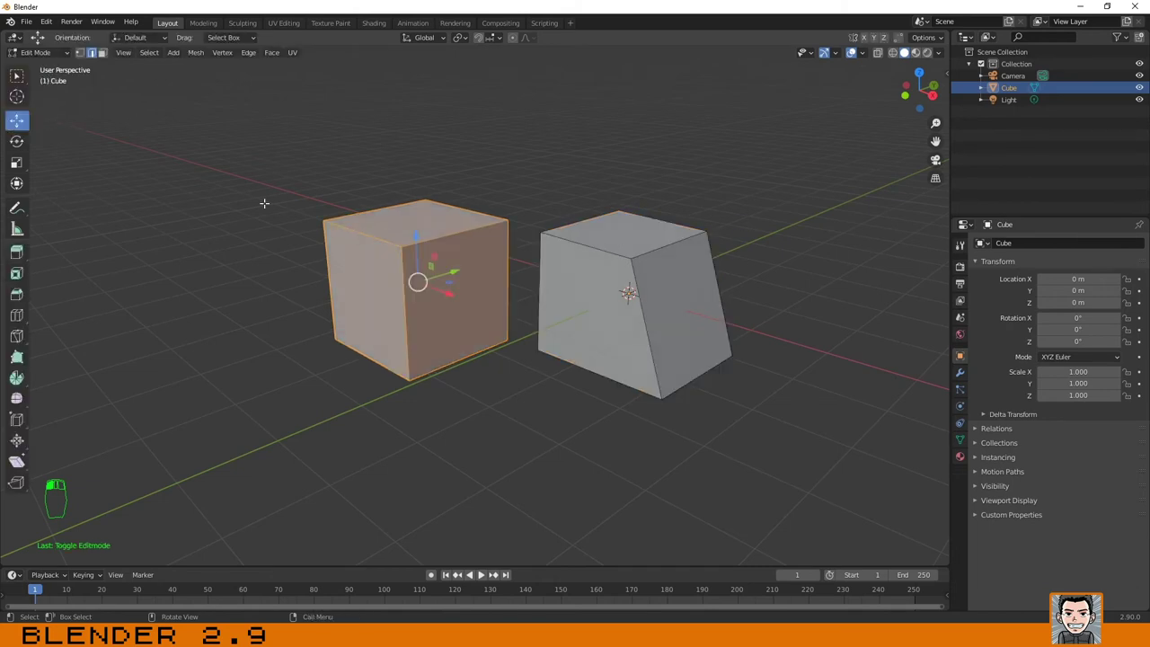
{"action": "left_click_drag", "start_coordinate": [271, 158], "coordinate": [525, 383]}
{"action": "key", "text": "g"}
{"action": "left_click", "coordinate": [496, 362]}
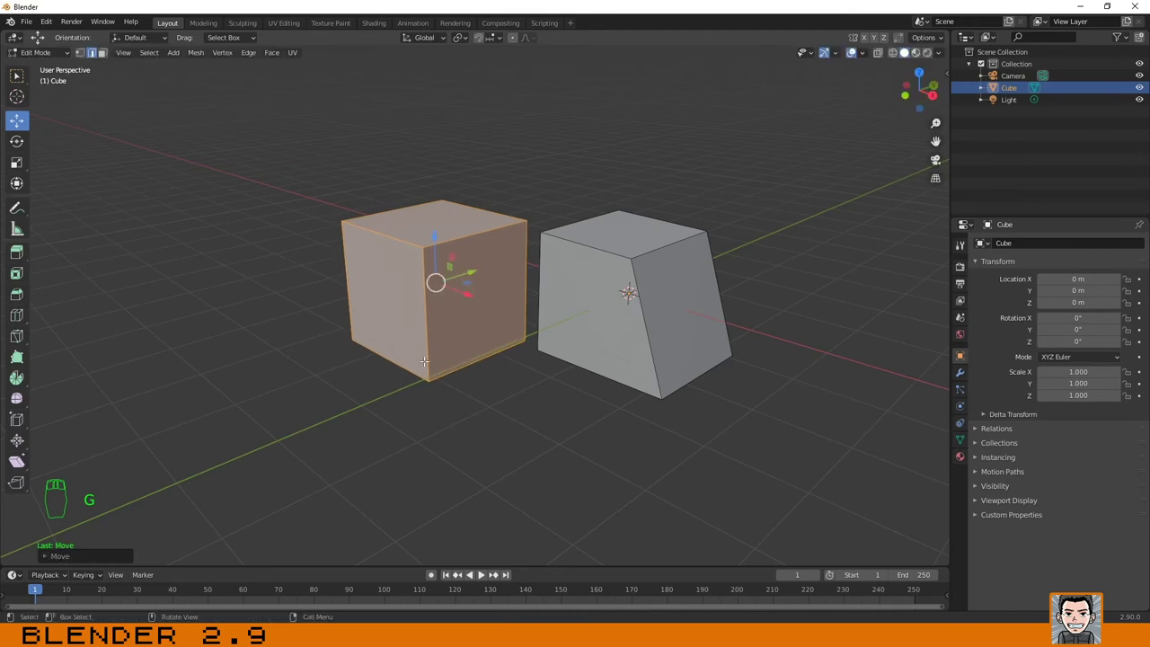
{"action": "mouse_move", "coordinate": [692, 388]}
{"action": "middle_mouse_down"}
{"action": "mouse_move", "coordinate": [629, 359]}
{"action": "mouse_move", "coordinate": [654, 380]}
{"action": "mouse_move", "coordinate": [681, 379]}
{"action": "middle_mouse_up"}
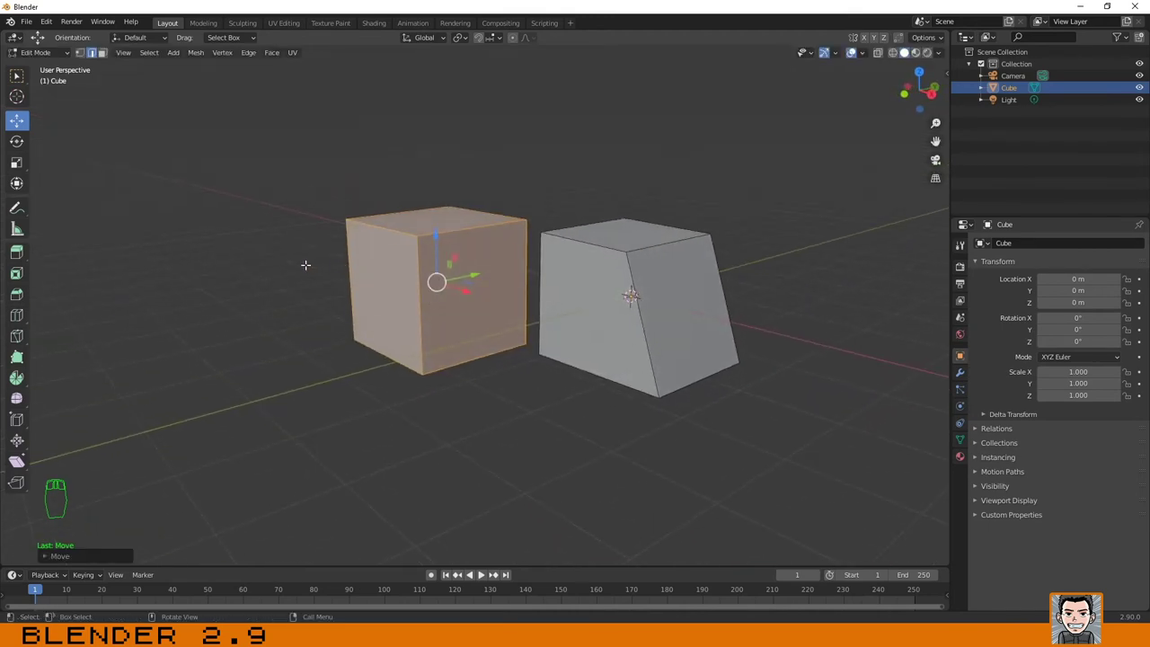
{"action": "key", "text": "Tab"}
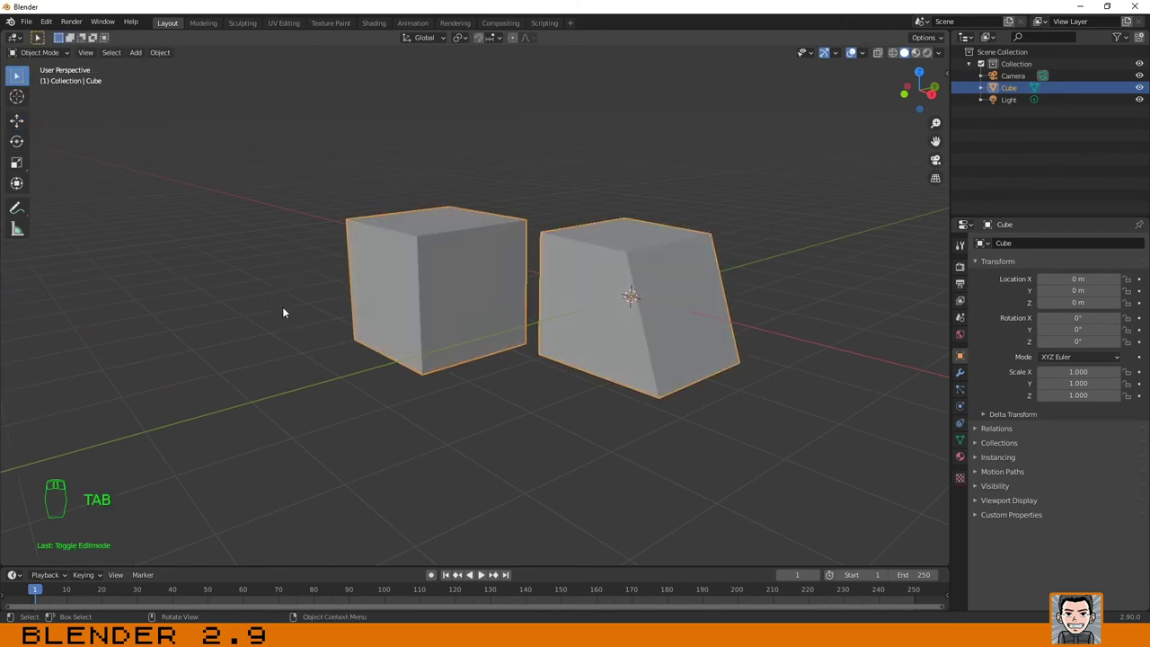
Step: Add a cylinder, place it left of the two boxes, then reselect the Cube object
{"action": "middle_click_drag", "start_coordinate": [283, 309], "coordinate": [383, 318], "text": "shift"}
{"action": "key", "text": "shift+a"}
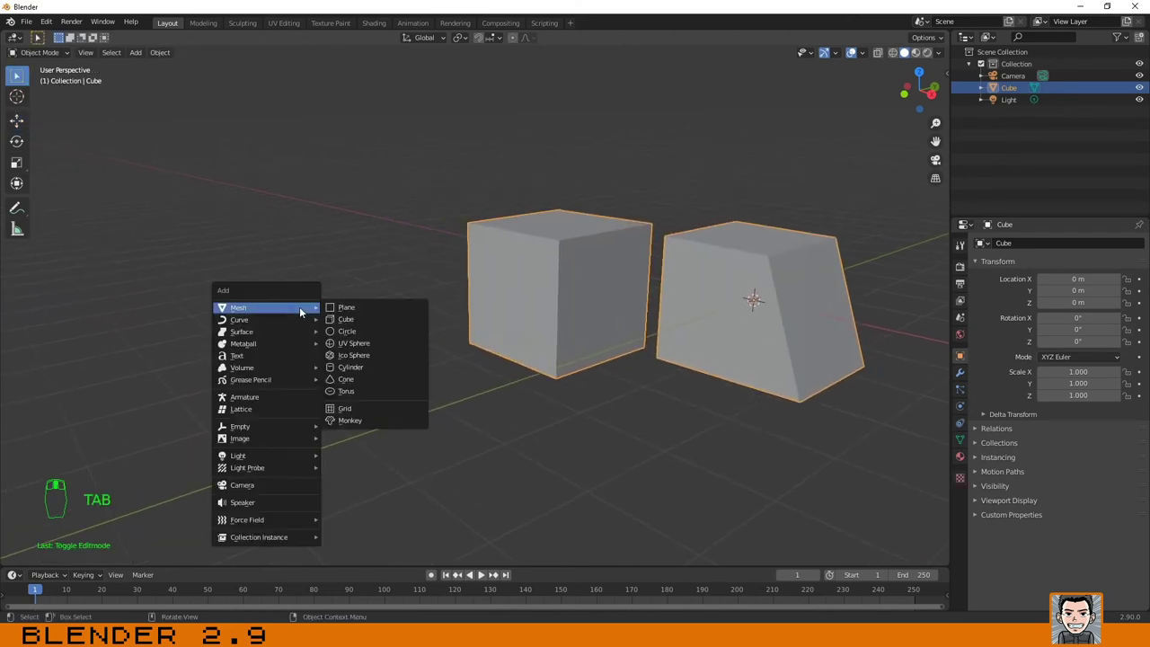
{"action": "key", "text": "Escape"}
{"action": "key", "text": "shift+a"}
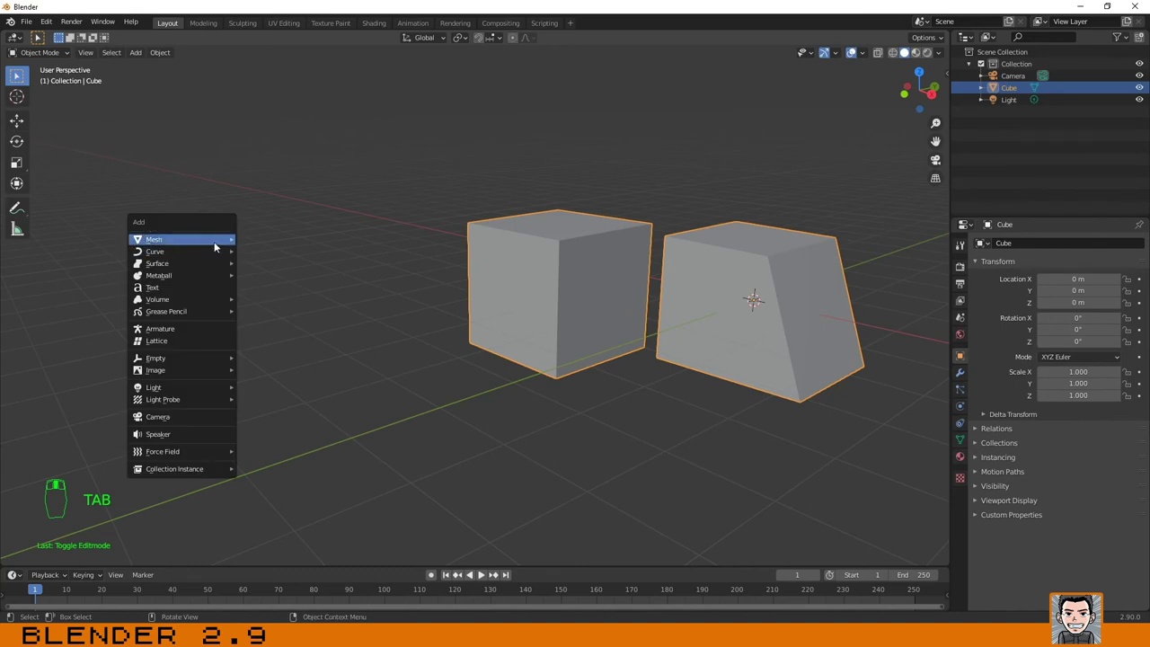
{"action": "mouse_move", "coordinate": [214, 238]}
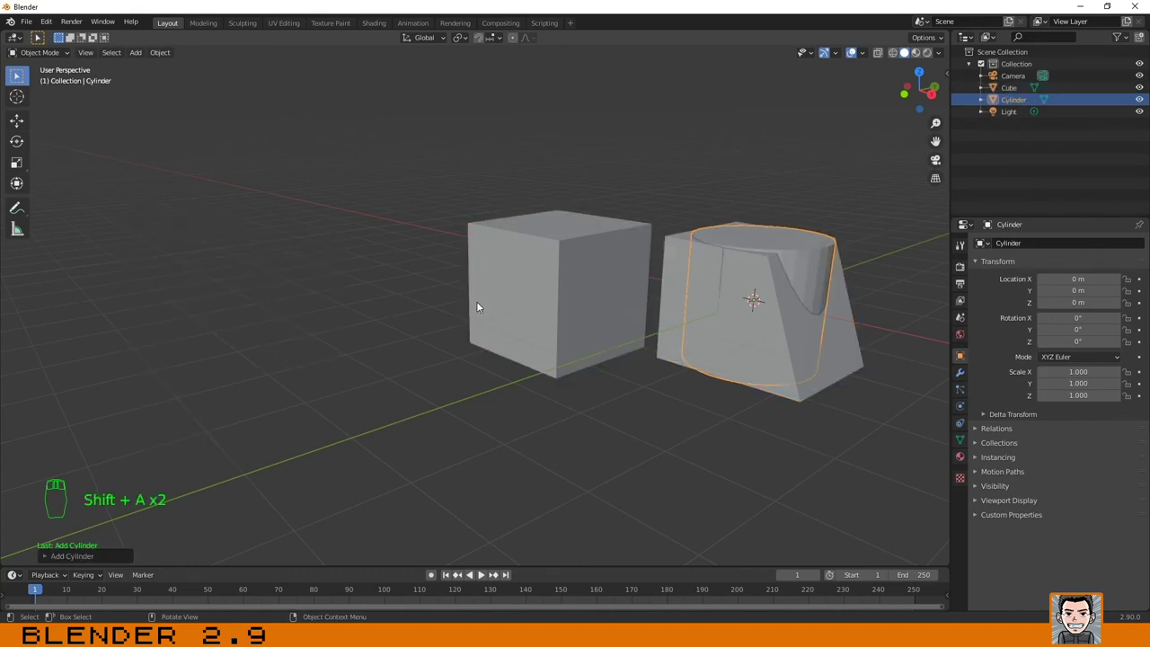
{"action": "key", "text": "g"}
{"action": "left_click", "coordinate": [301, 308]}
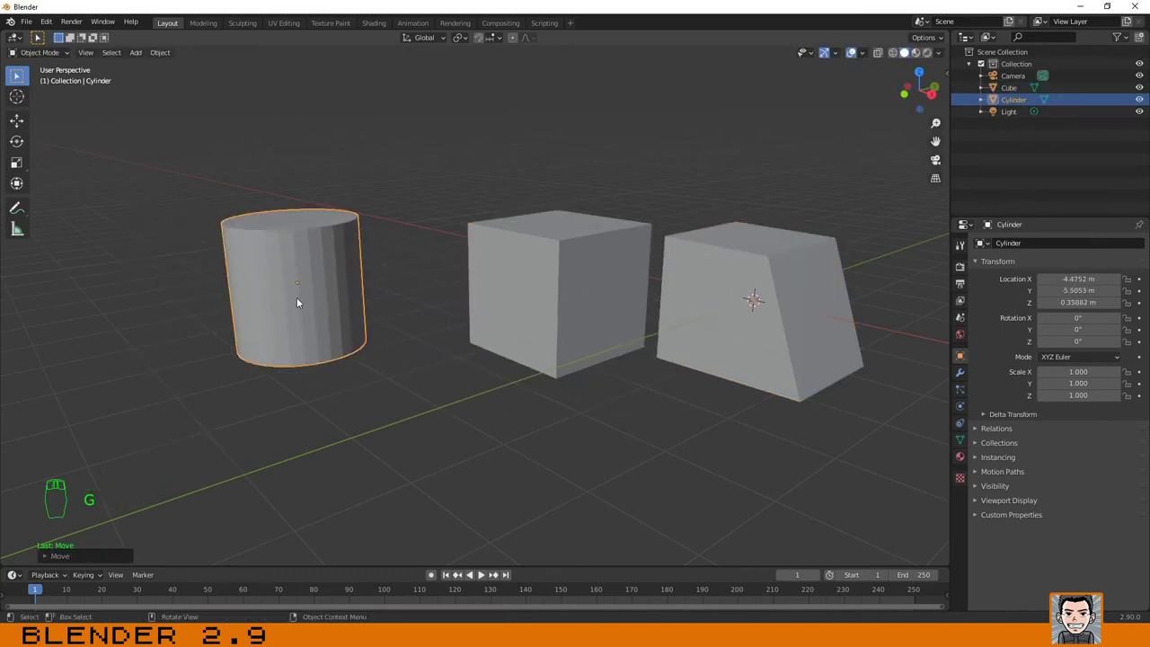
{"action": "left_click", "coordinate": [330, 281]}
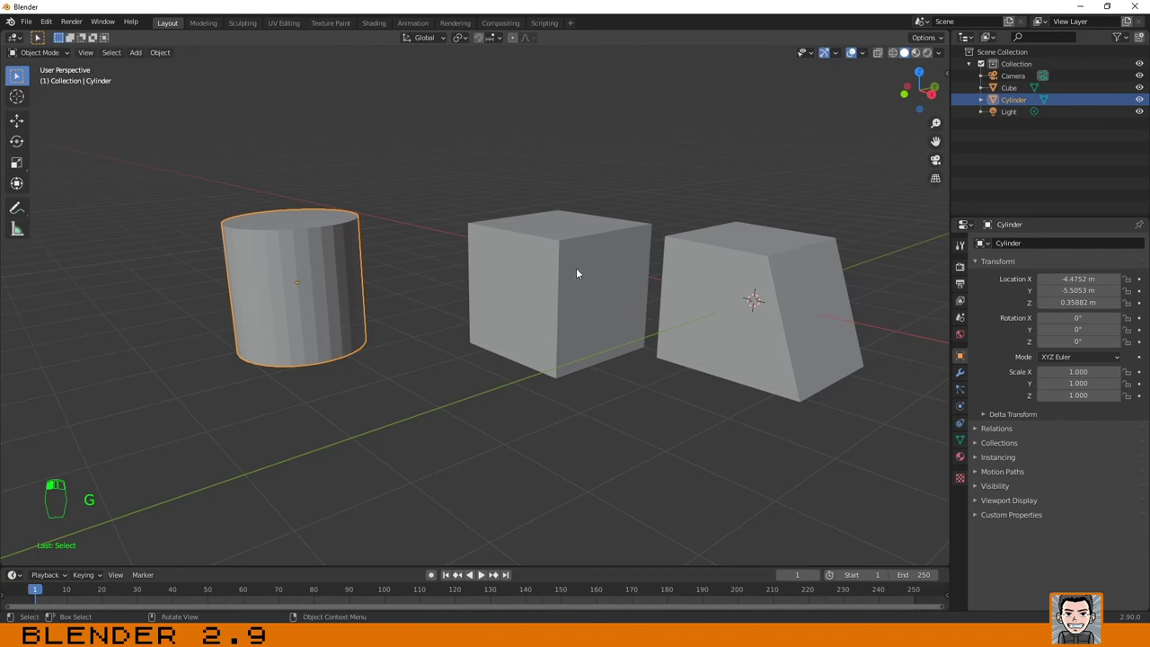
{"action": "left_click", "coordinate": [556, 241]}
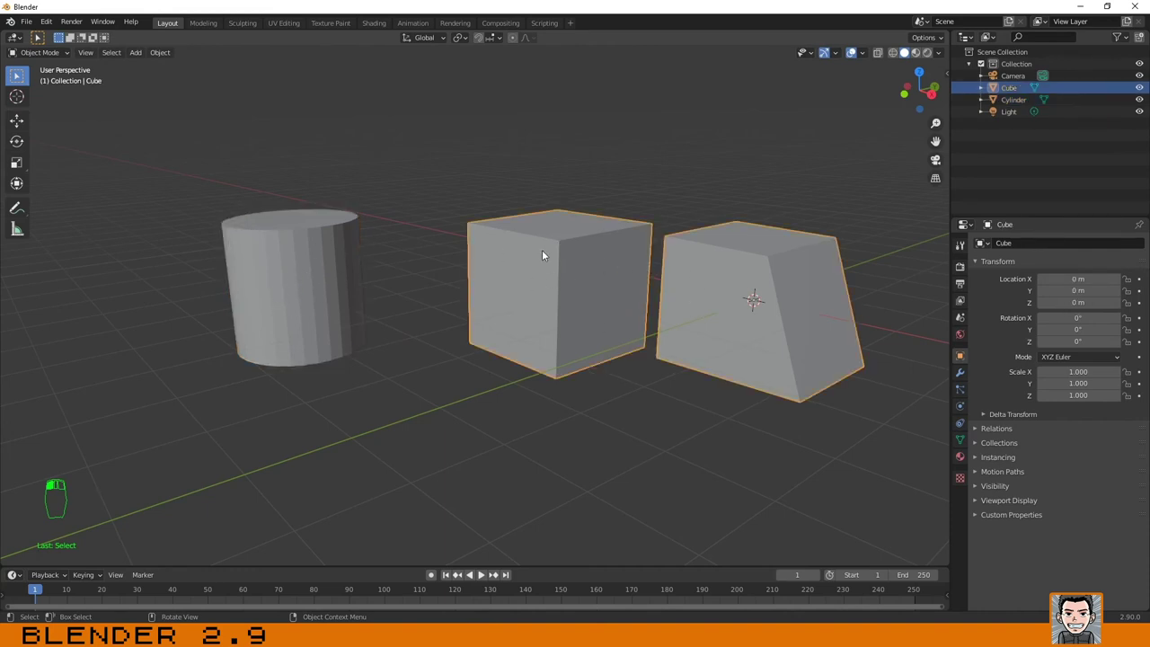
Step: Add a cone to the Cube mesh in Edit Mode, placing it in front between cylinder and boxes
{"action": "key", "text": "Tab"}
{"action": "left_click", "coordinate": [457, 337]}
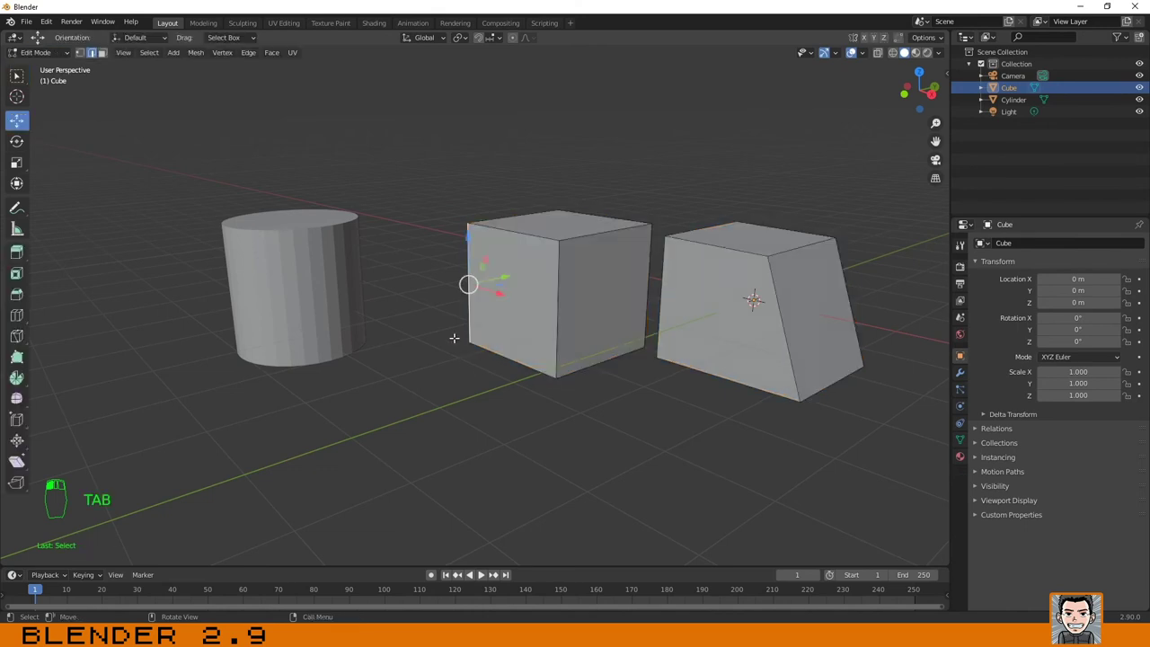
{"action": "left_click", "coordinate": [449, 410]}
{"action": "key", "text": "shift+a"}
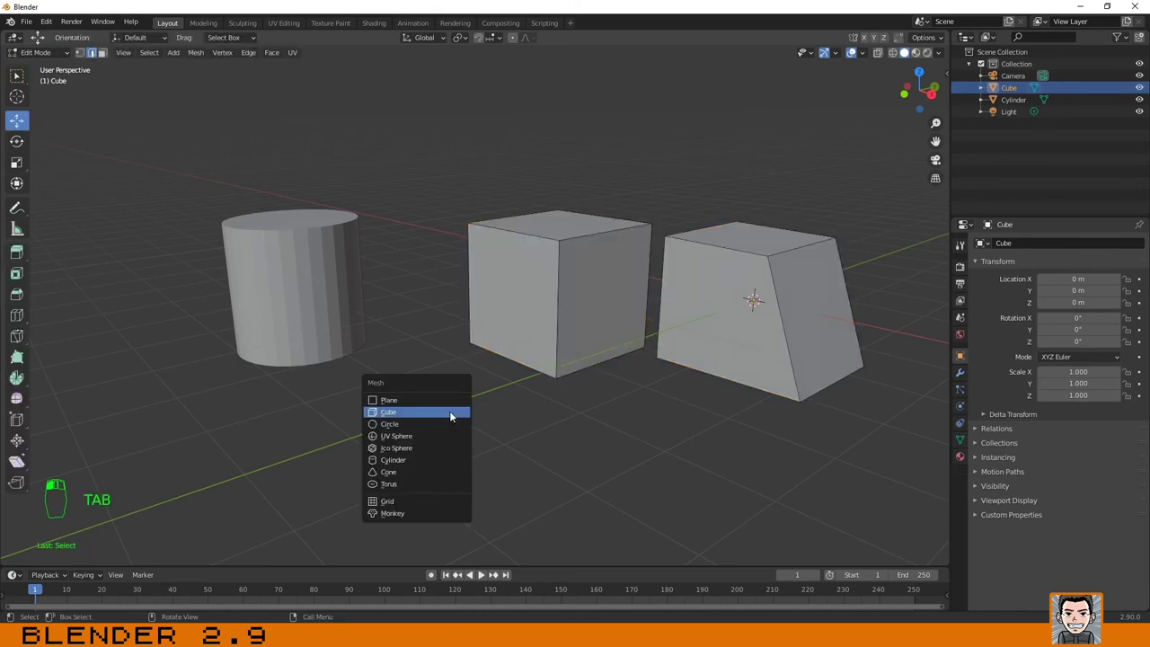
{"action": "left_click", "coordinate": [419, 471]}
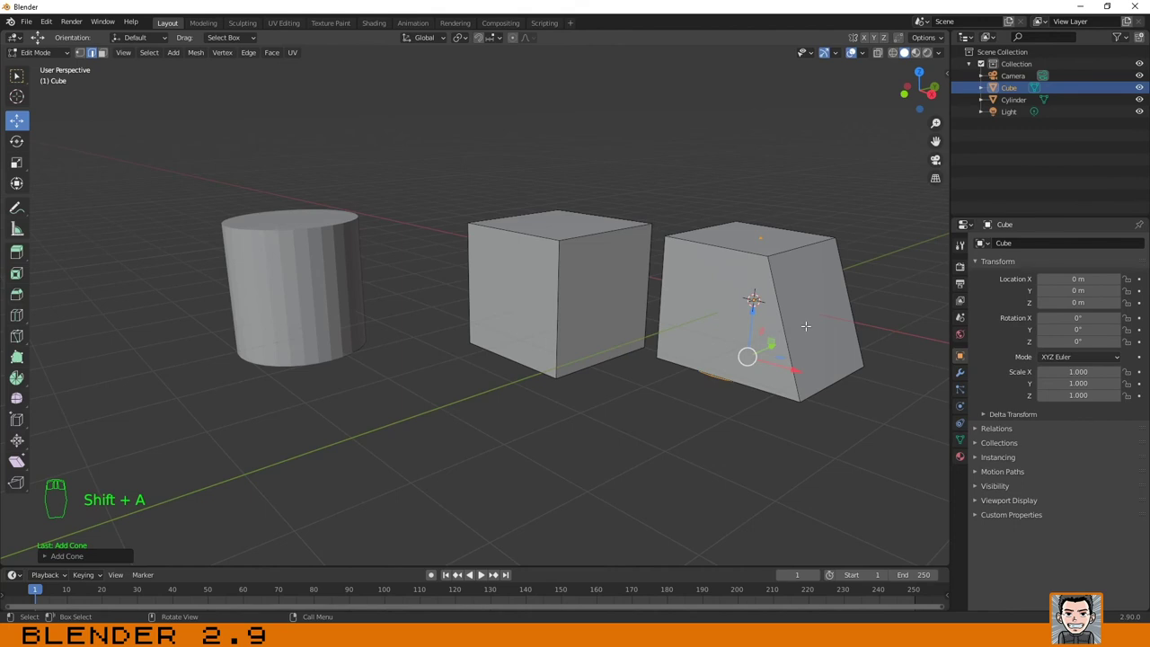
{"action": "key", "text": "g"}
{"action": "left_click", "coordinate": [491, 384]}
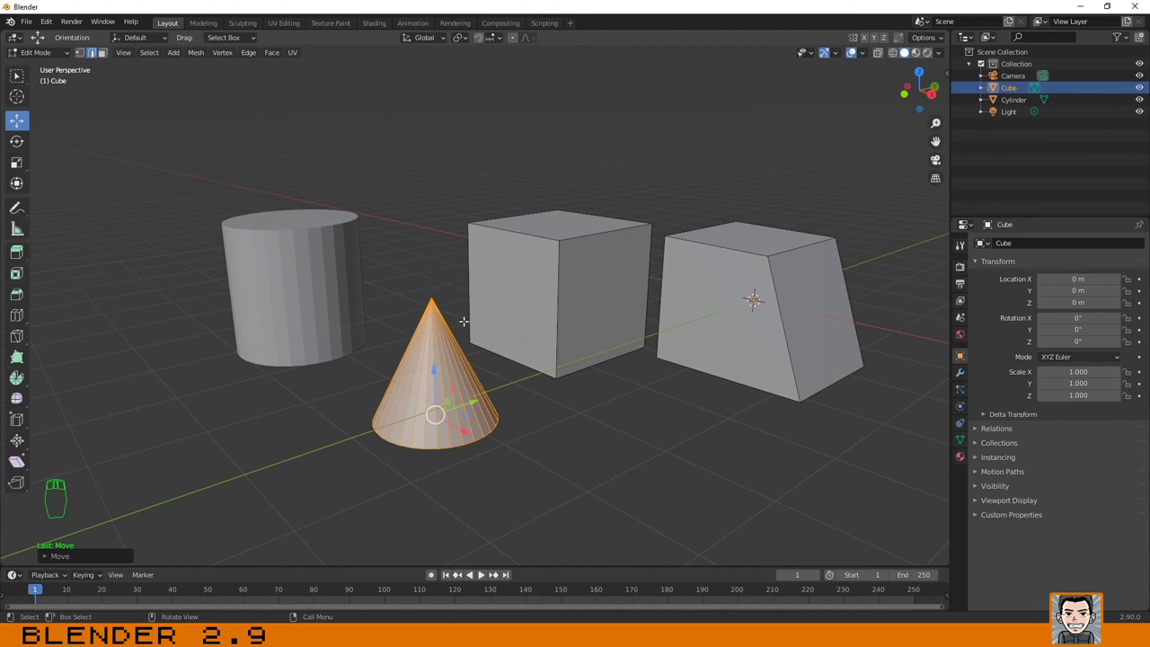
{"action": "key", "text": "Tab"}
{"action": "left_click", "coordinate": [555, 132]}
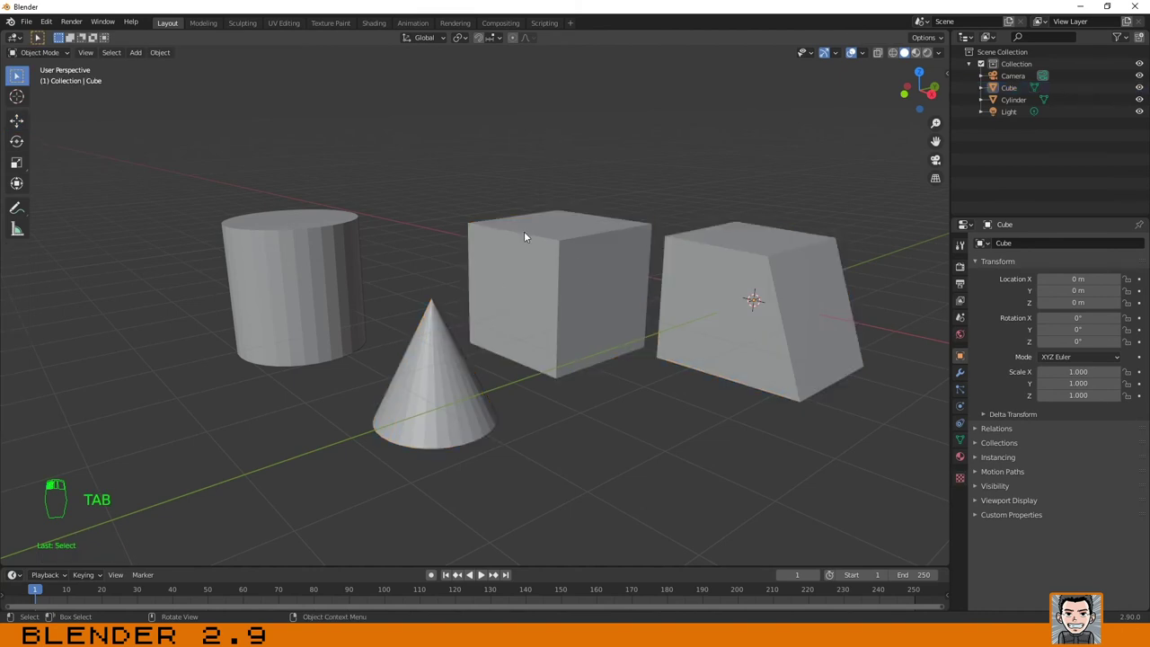
Step: Select the combined object holding the cone and both boxes
{"action": "left_click", "coordinate": [565, 264], "text": "shift"}
{"action": "left_click", "coordinate": [719, 275], "text": "shift"}
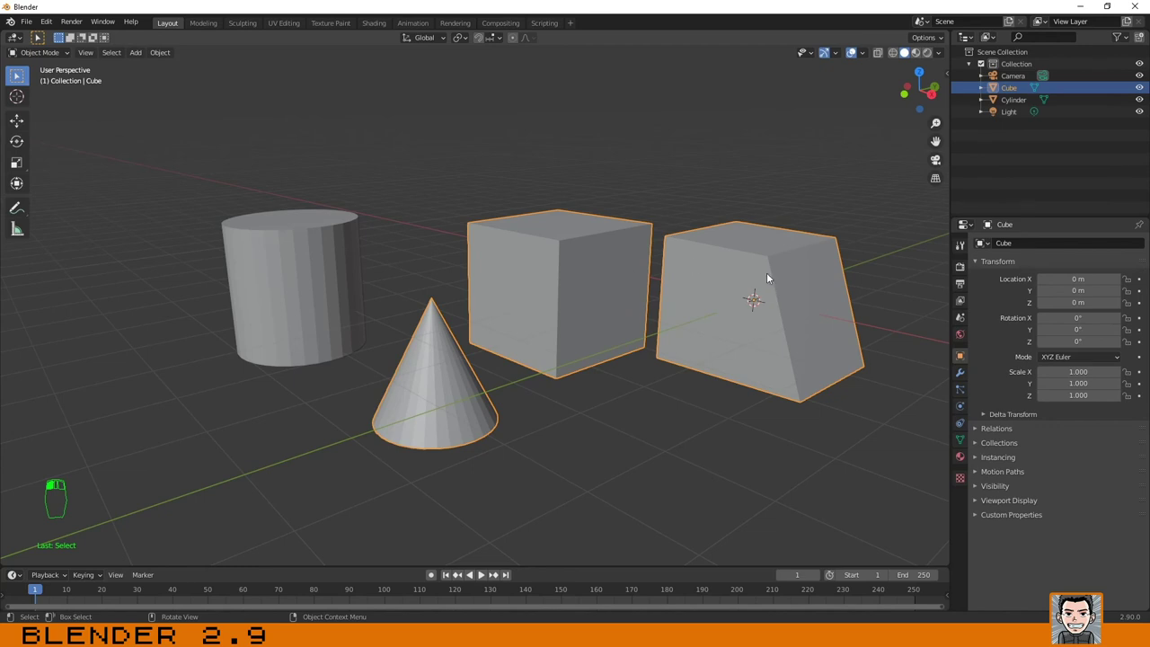
{"action": "left_click", "coordinate": [667, 144]}
{"action": "key", "text": "ctrl+z"}
Step: In Edit Mode, click edges on the left box, slanted box and cone, then exit
{"action": "key", "text": "Tab"}
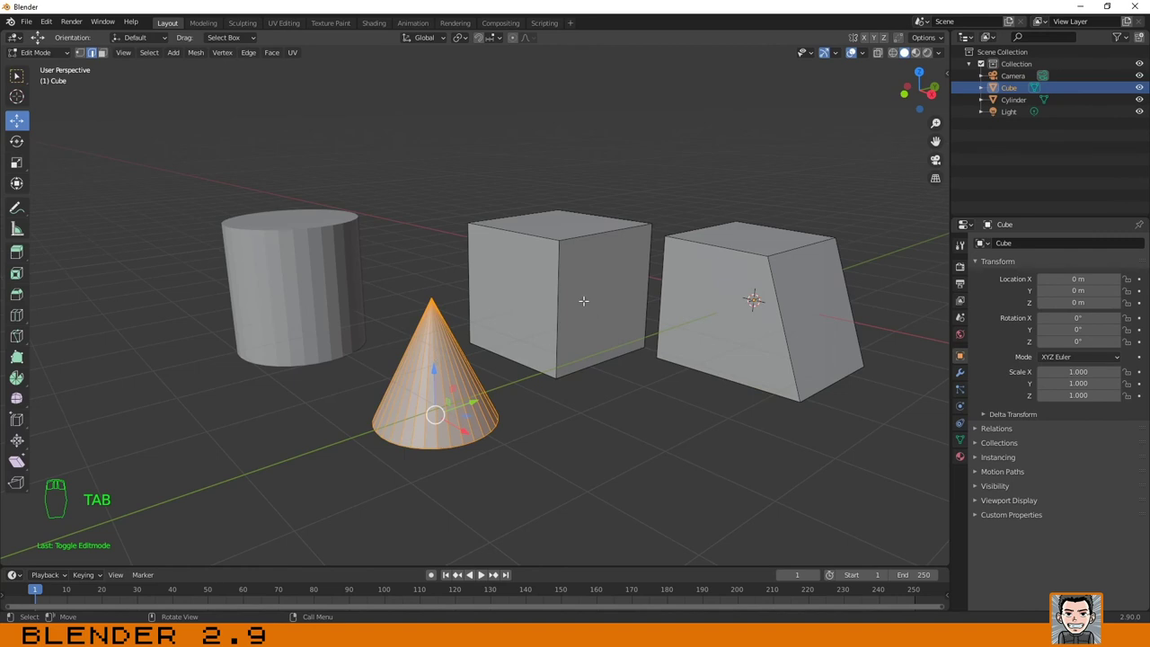
{"action": "left_click", "coordinate": [560, 280]}
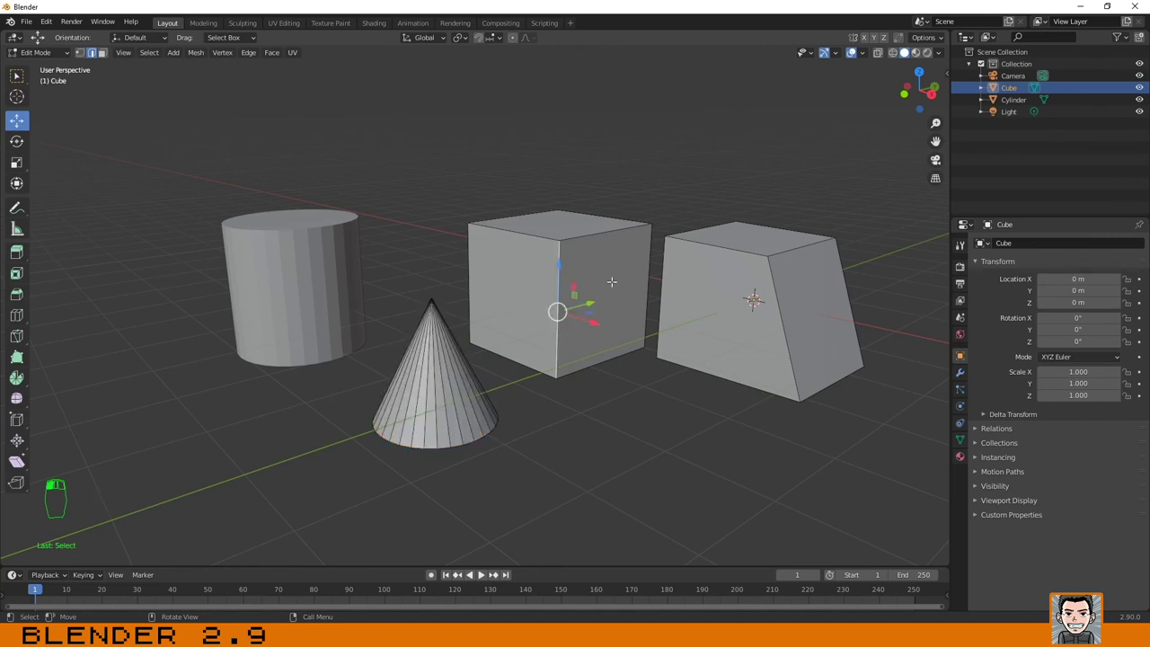
{"action": "left_click", "coordinate": [781, 255]}
{"action": "left_click", "coordinate": [830, 391]}
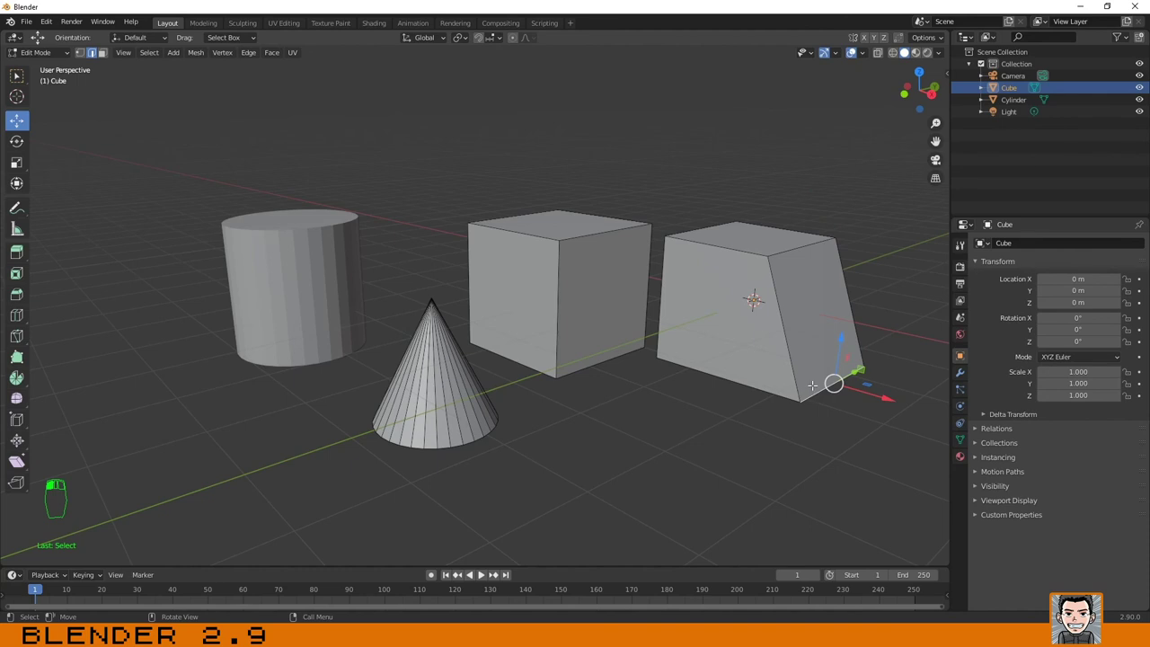
{"action": "left_click", "coordinate": [417, 388]}
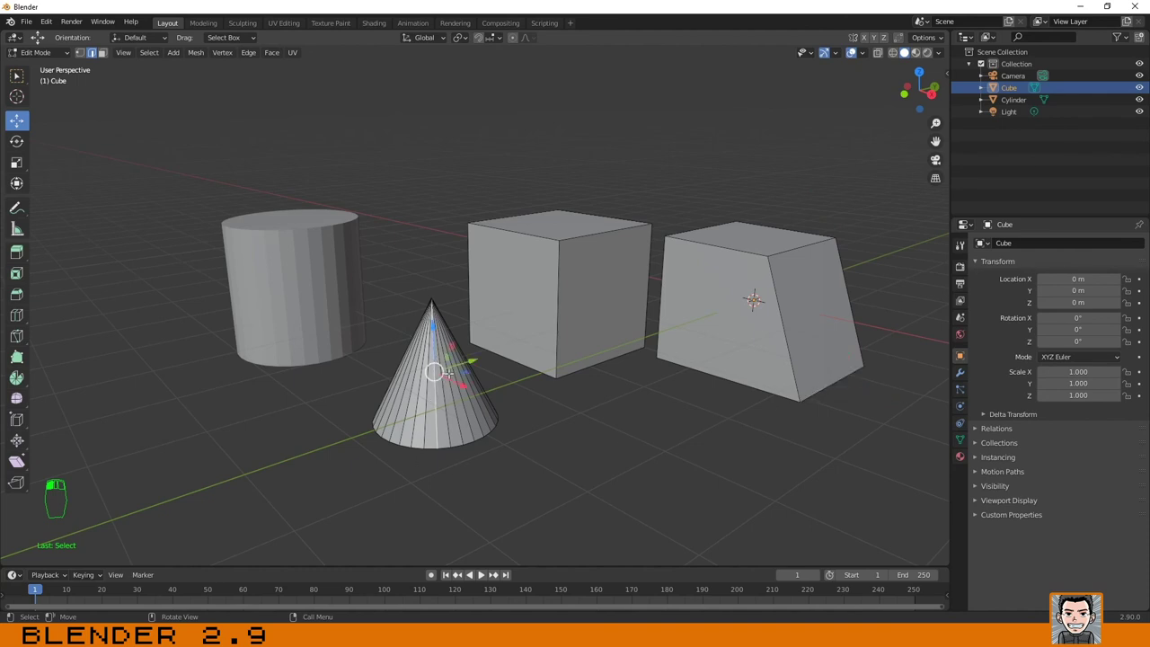
{"action": "key", "text": "Tab"}
{"action": "left_click", "coordinate": [795, 266]}
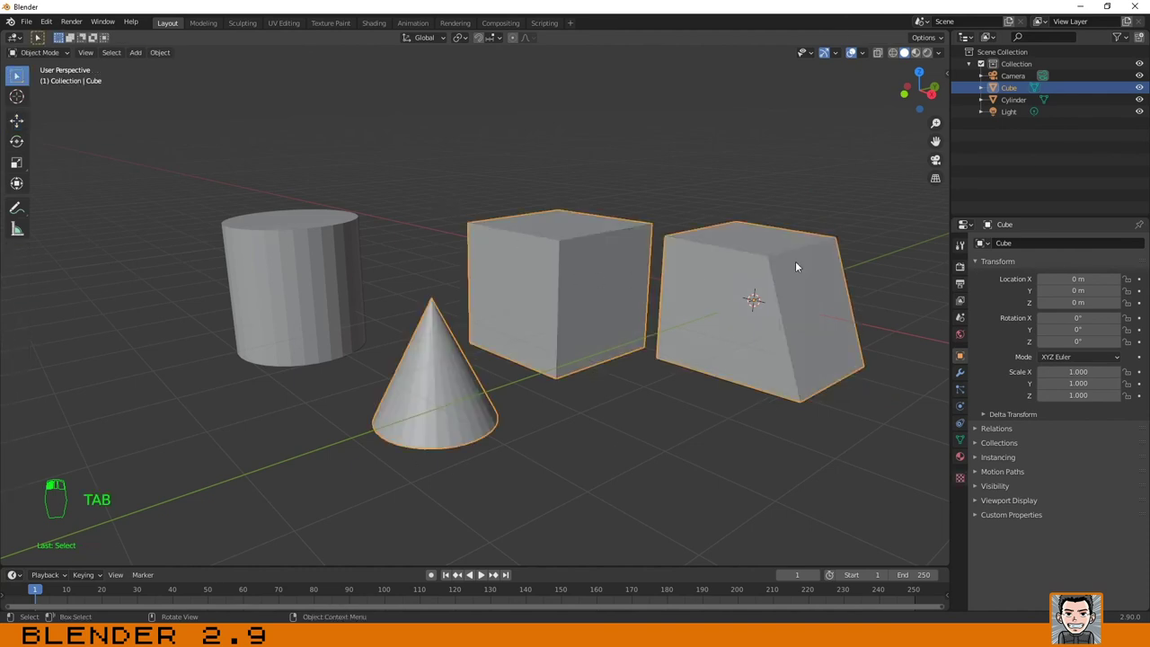
{"action": "left_click", "coordinate": [675, 163]}
{"action": "left_click", "coordinate": [324, 283]}
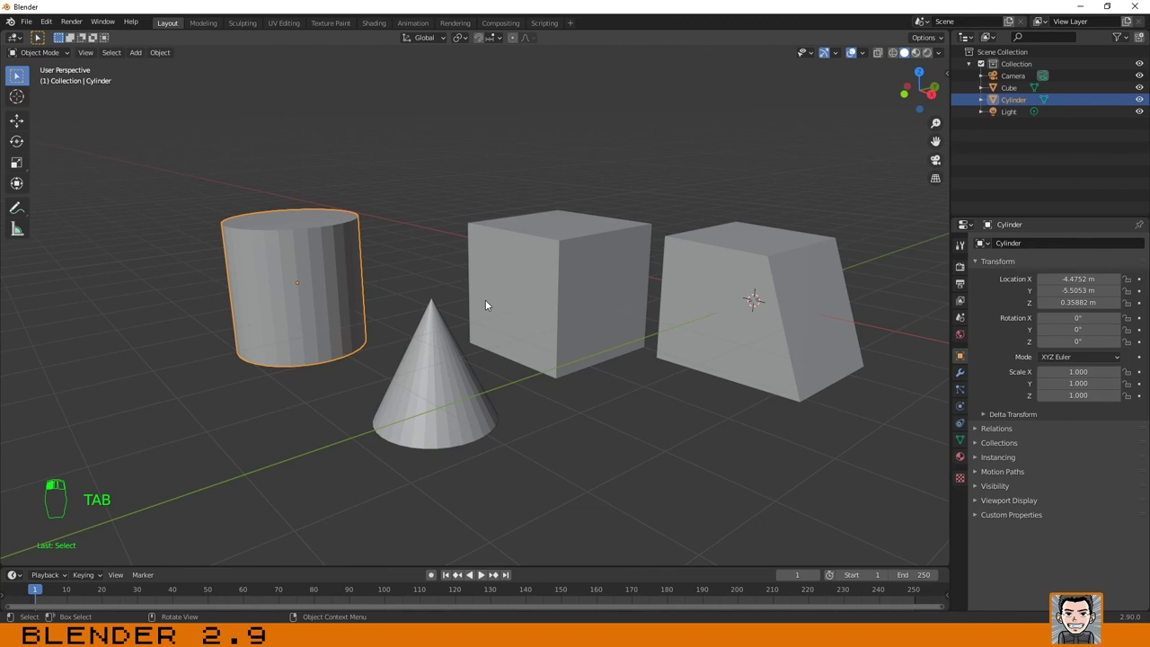
{"action": "left_click", "coordinate": [539, 256]}
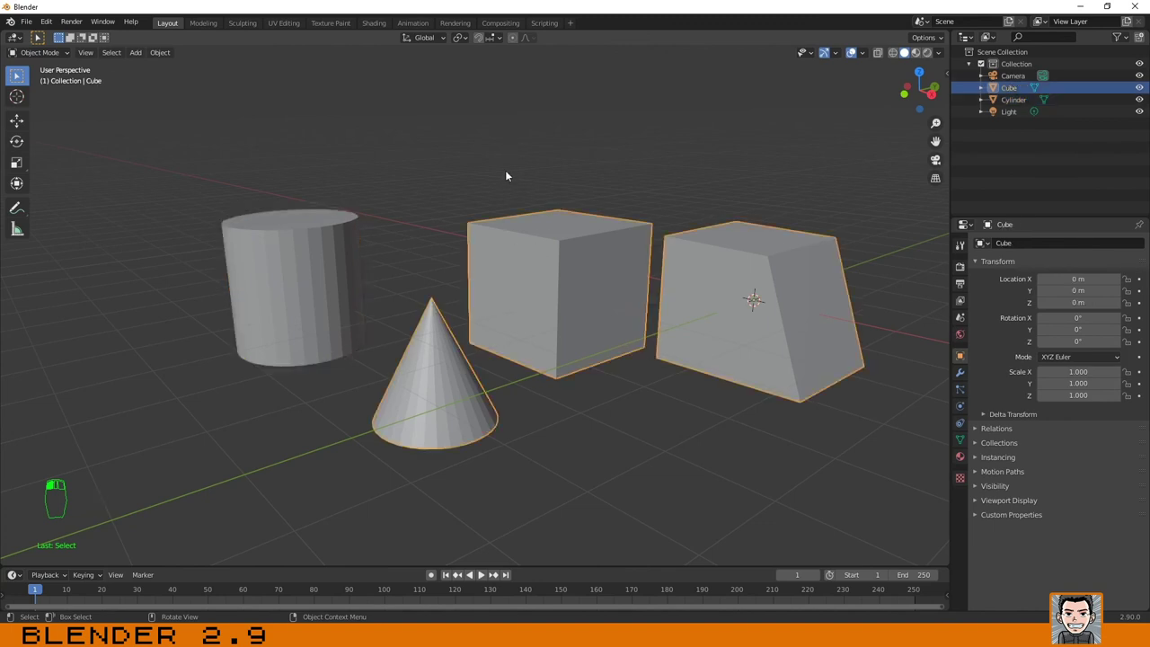
{"action": "left_click", "coordinate": [504, 172]}
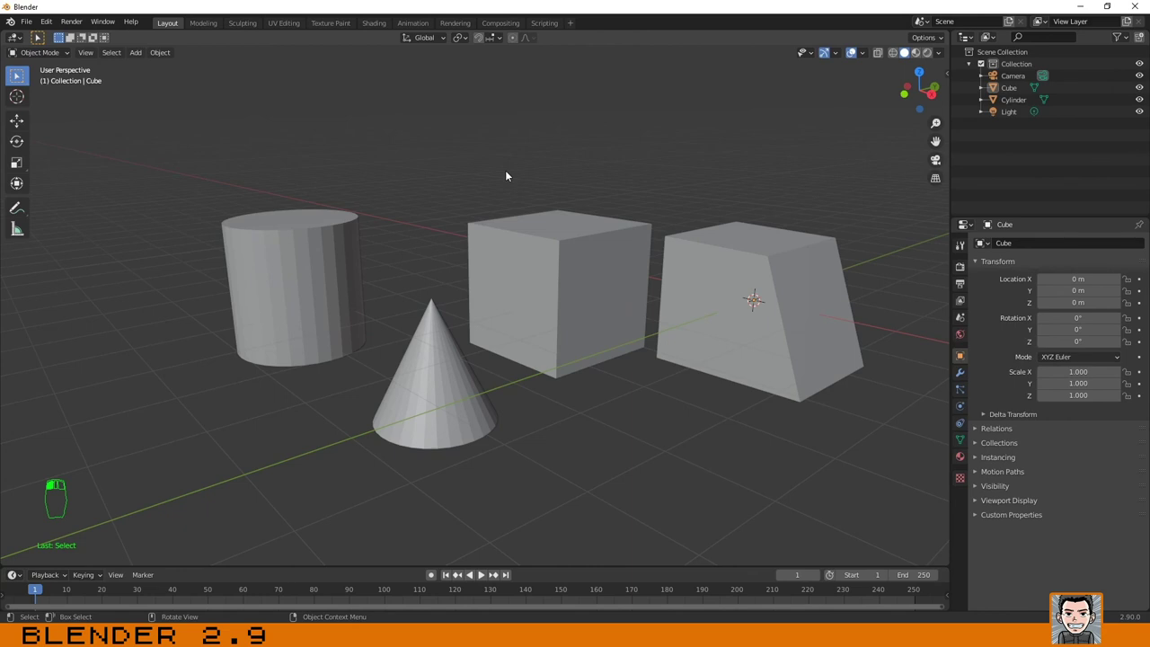